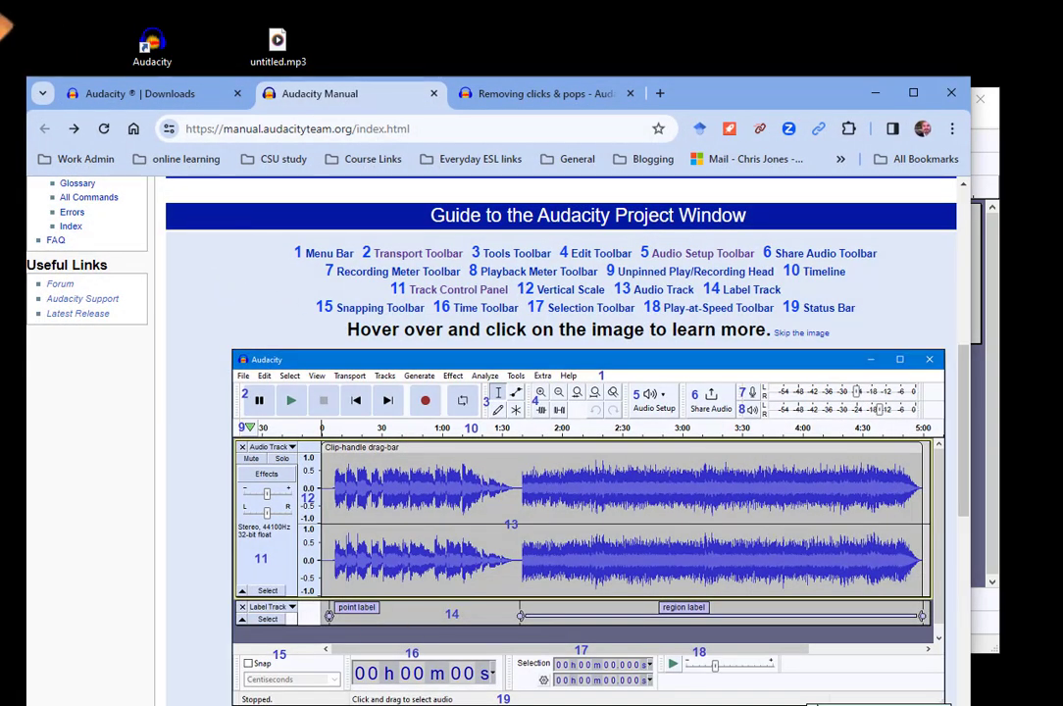
- Review the Audacity downloads page for the Windows, macOS and Linux versions and the additional resources
{"action": "left_click", "coordinate": [137, 94]}
{"action": "scroll", "coordinate": [324, 363], "scroll_direction": "up", "scroll_amount": 2}
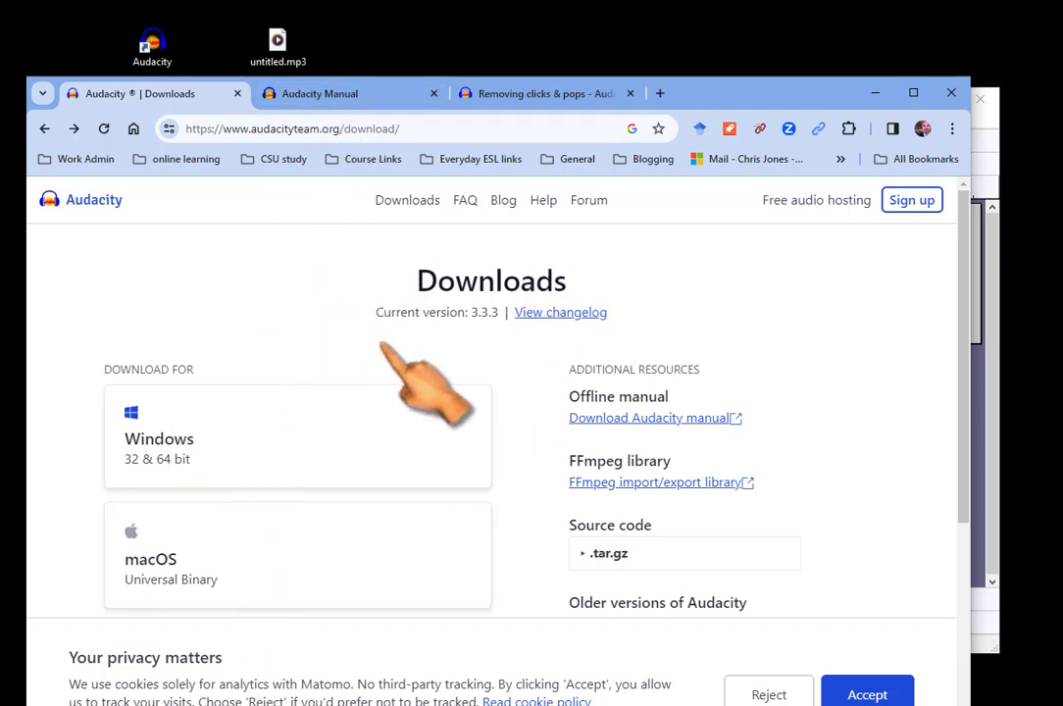
{"action": "scroll", "coordinate": [367, 328], "scroll_direction": "down", "scroll_amount": 3}
{"action": "scroll", "coordinate": [343, 533], "scroll_direction": "down", "scroll_amount": 1}
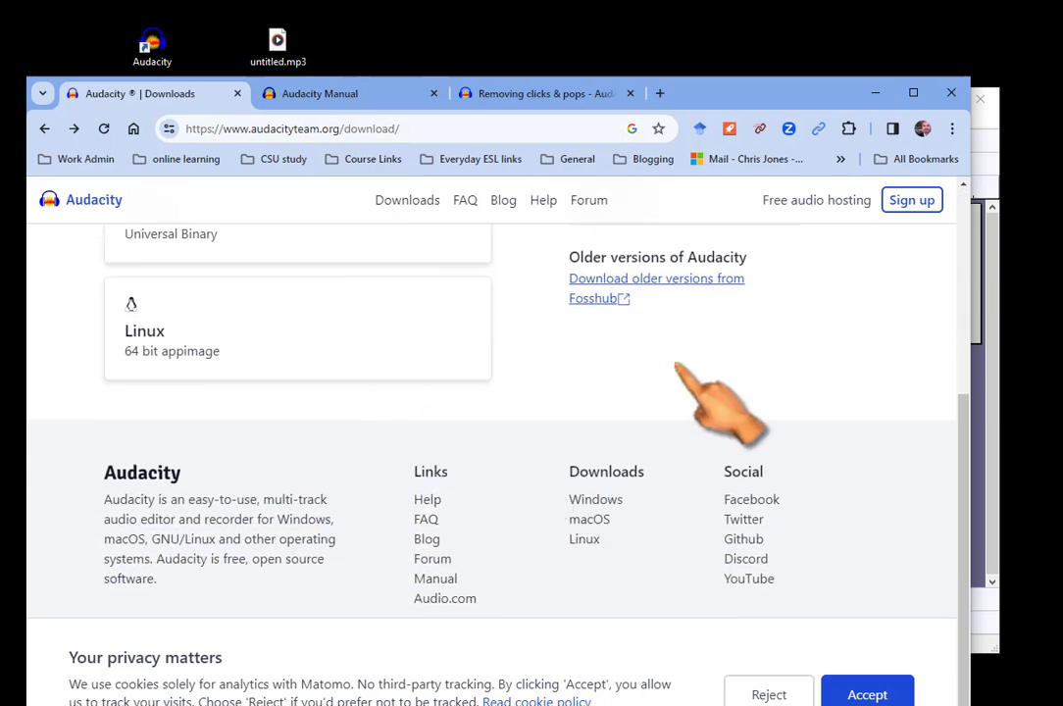
{"action": "scroll", "coordinate": [392, 441], "scroll_direction": "up", "scroll_amount": 5}
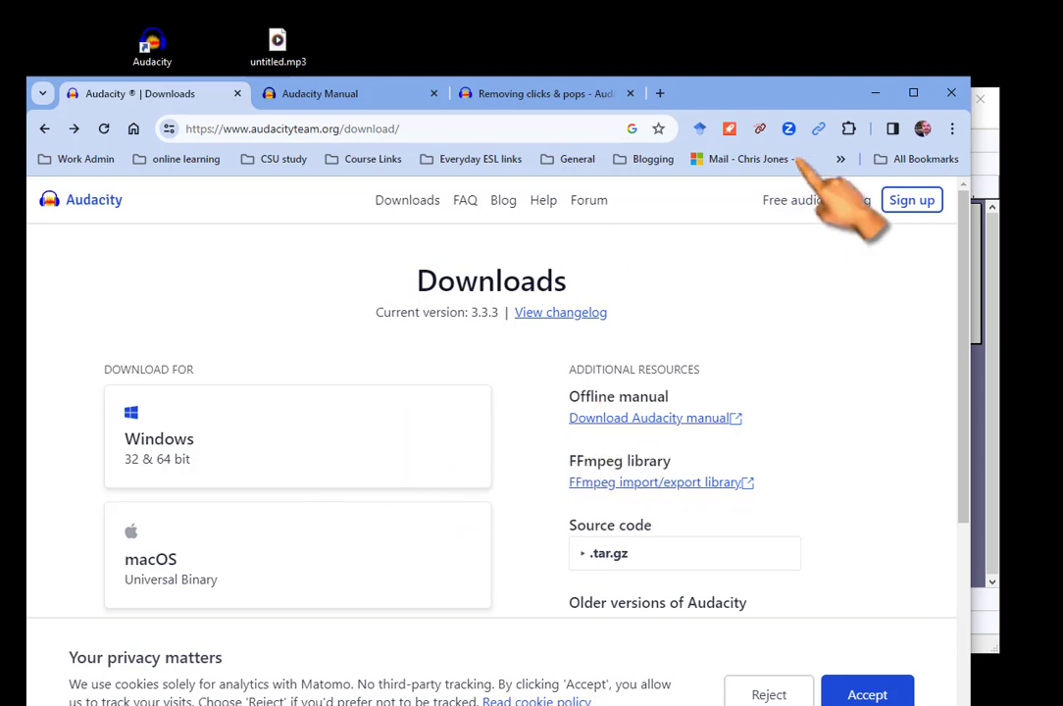
- View the top of the Audacity Manual home page, switch to Audacity and check its help options
{"action": "left_click", "coordinate": [377, 93]}
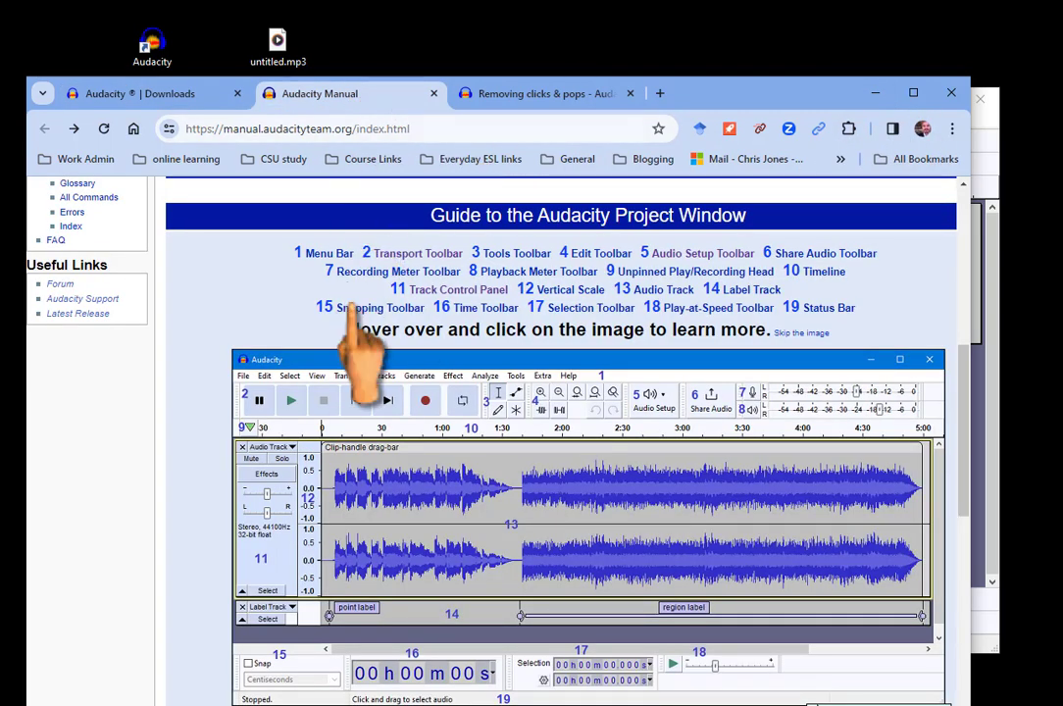
{"action": "scroll", "coordinate": [392, 314], "scroll_direction": "up", "scroll_amount": 5}
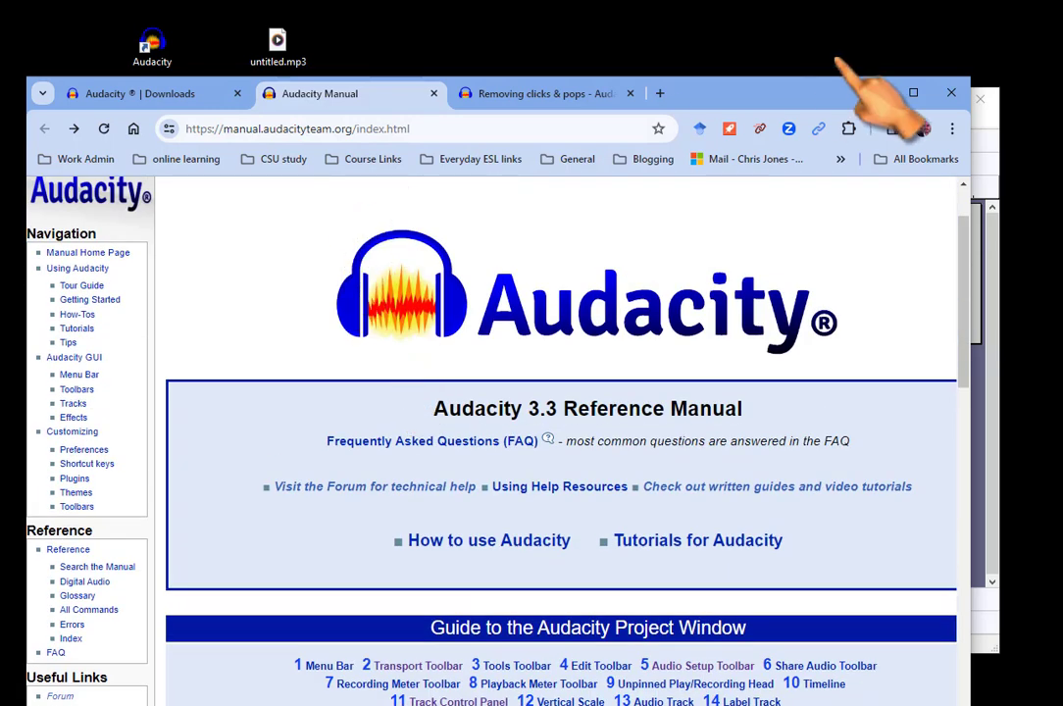
{"action": "left_click", "coordinate": [986, 417]}
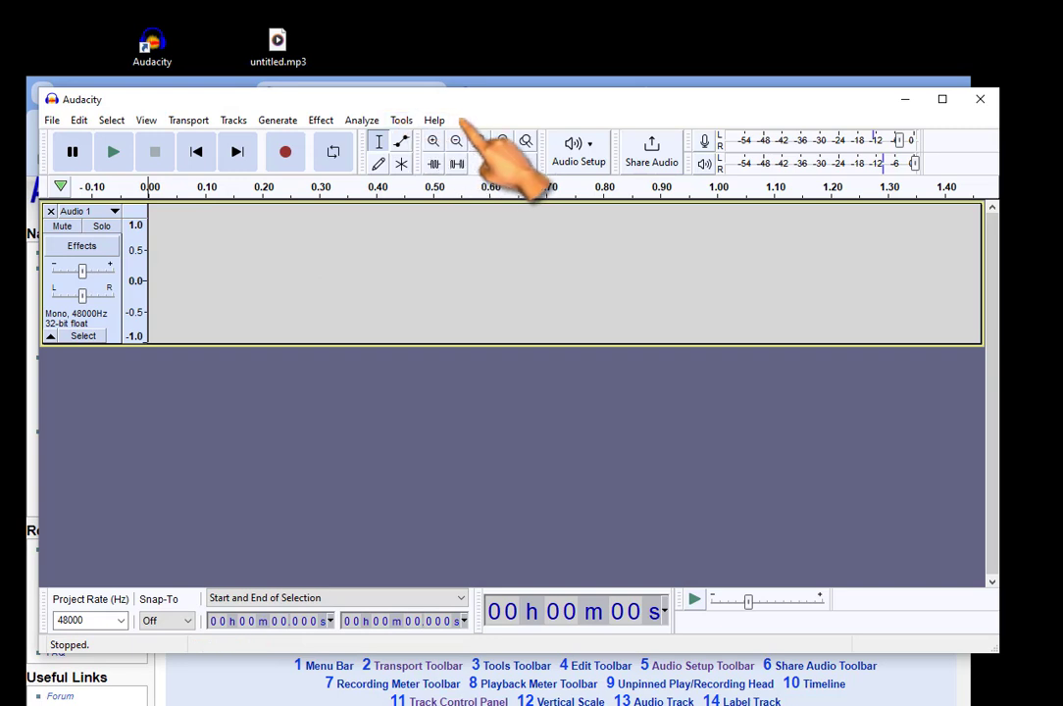
{"action": "left_click", "coordinate": [434, 120]}
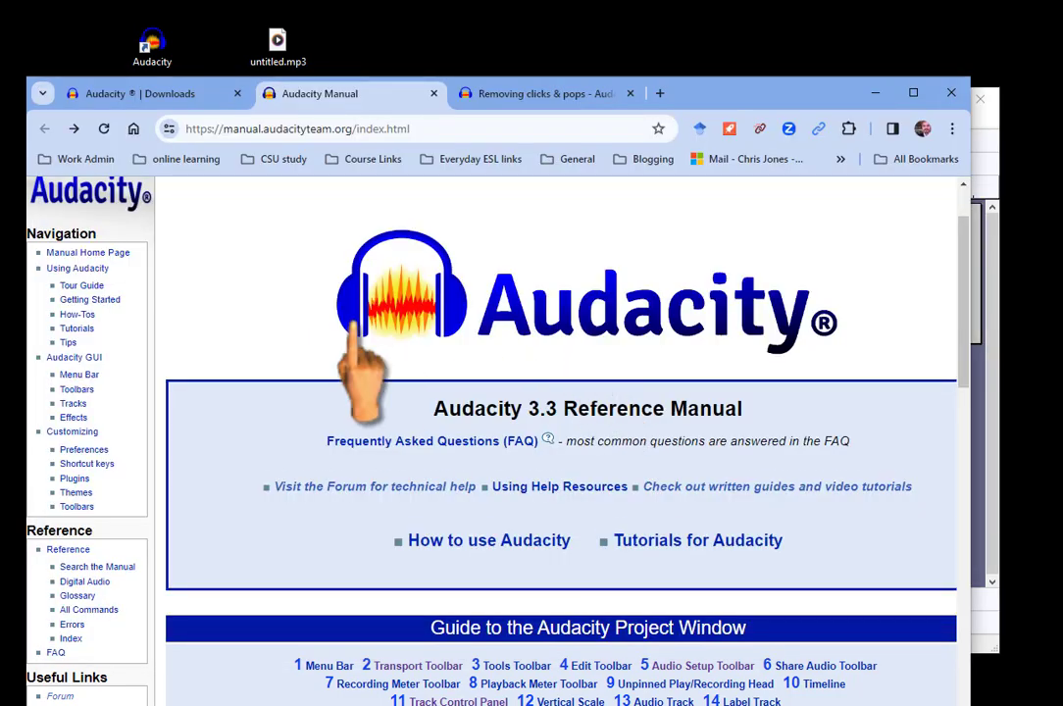
- Examine the Guide to the Audacity Project Window and the reference guide links on the manual's home page
{"action": "scroll", "coordinate": [355, 333], "scroll_direction": "down", "scroll_amount": 2}
{"action": "scroll", "coordinate": [475, 387], "scroll_direction": "down", "scroll_amount": 3}
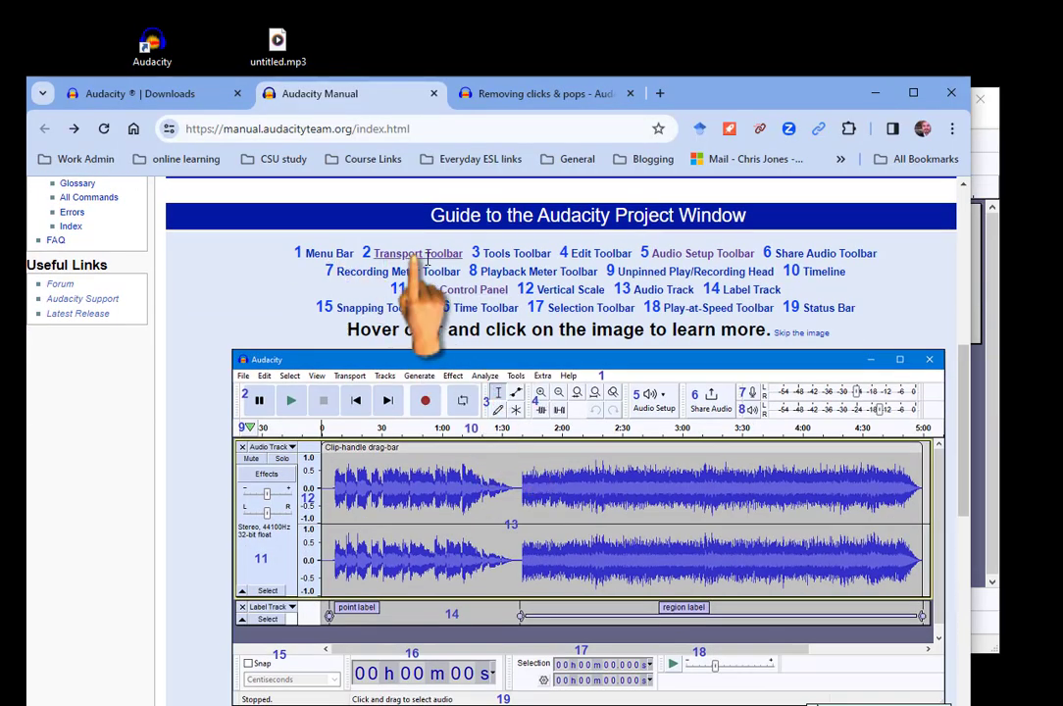
{"action": "scroll", "coordinate": [819, 550], "scroll_direction": "down", "scroll_amount": 3}
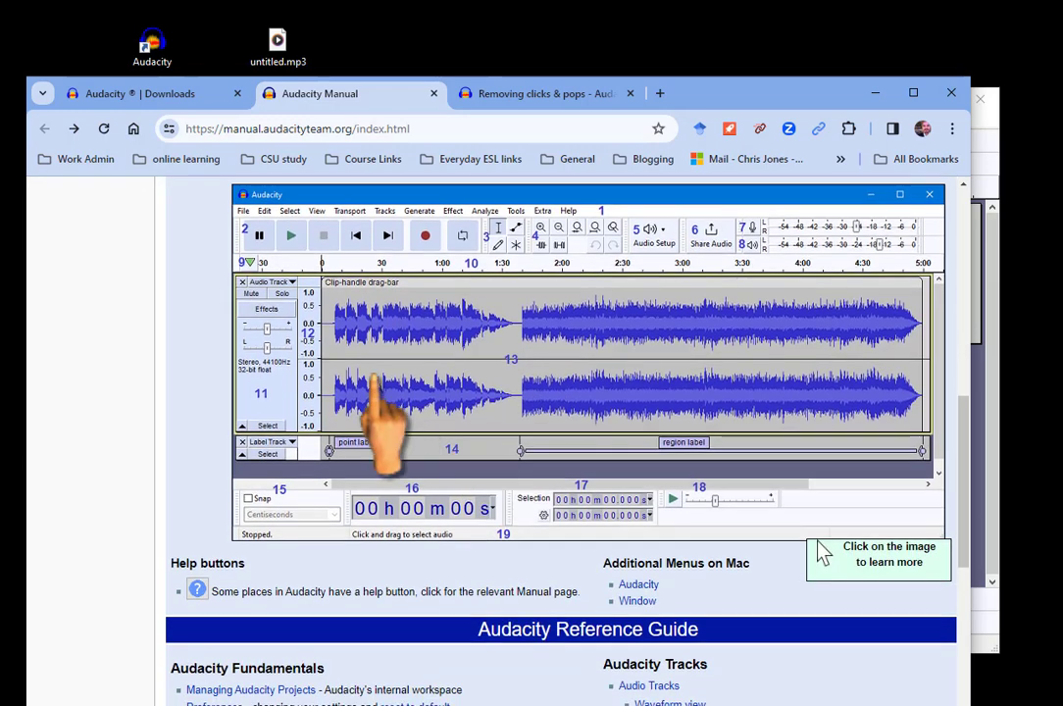
{"action": "scroll", "coordinate": [461, 324], "scroll_direction": "up", "scroll_amount": 2}
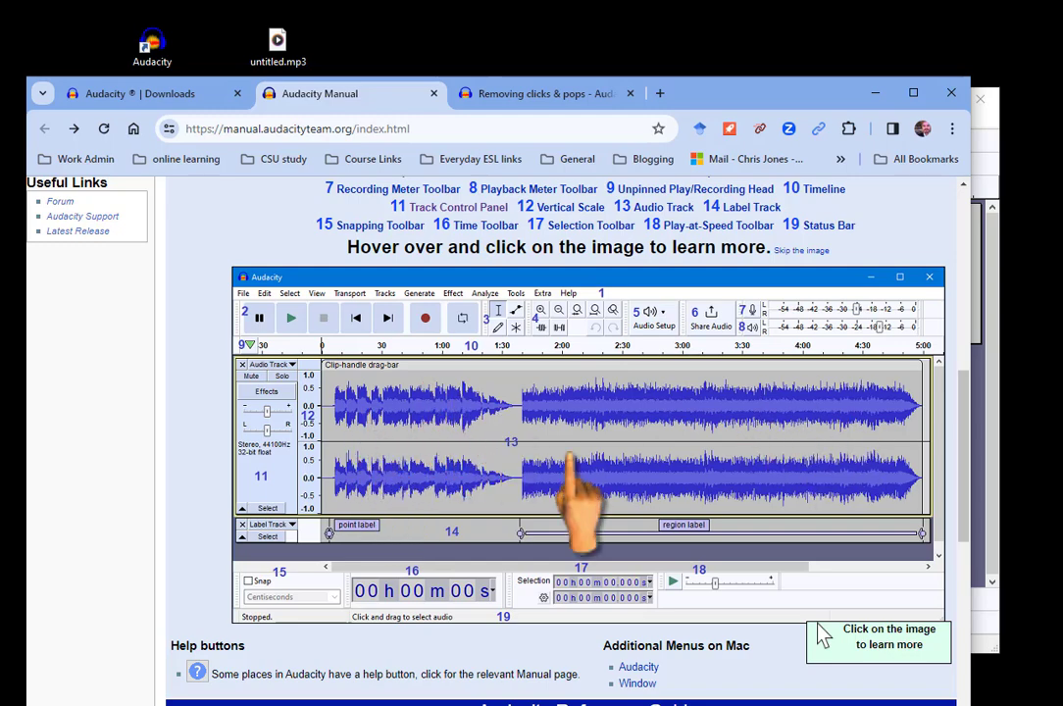
{"action": "scroll", "coordinate": [822, 636], "scroll_direction": "down", "scroll_amount": 1}
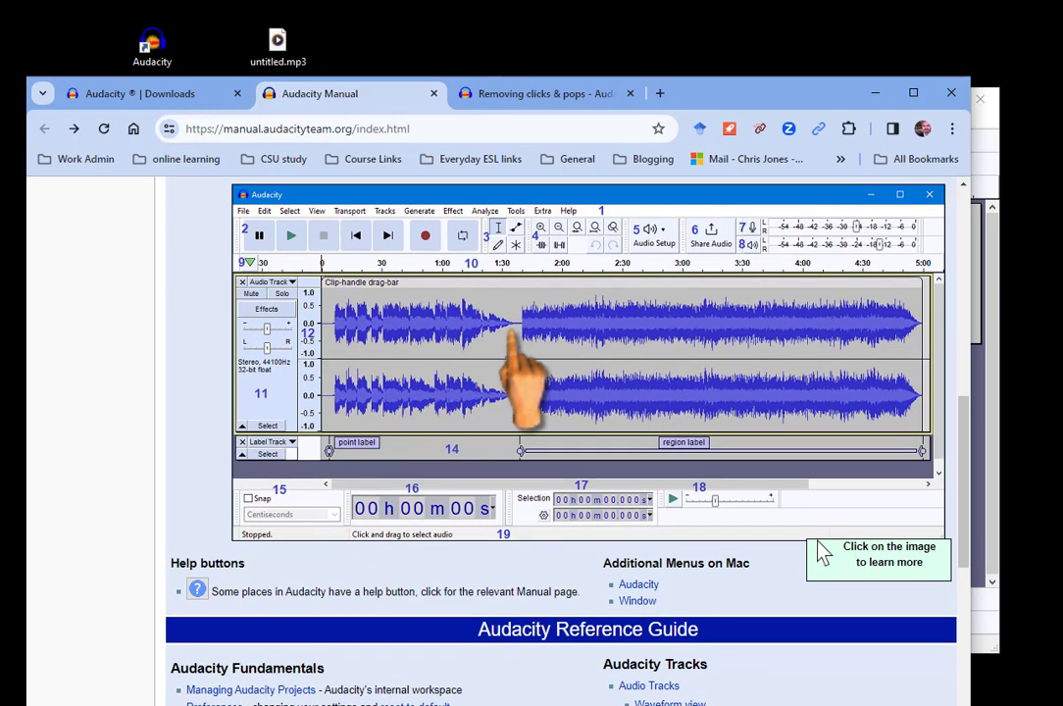
{"action": "scroll", "coordinate": [456, 471], "scroll_direction": "up", "scroll_amount": 4}
{"action": "scroll", "coordinate": [456, 471], "scroll_direction": "down", "scroll_amount": 7}
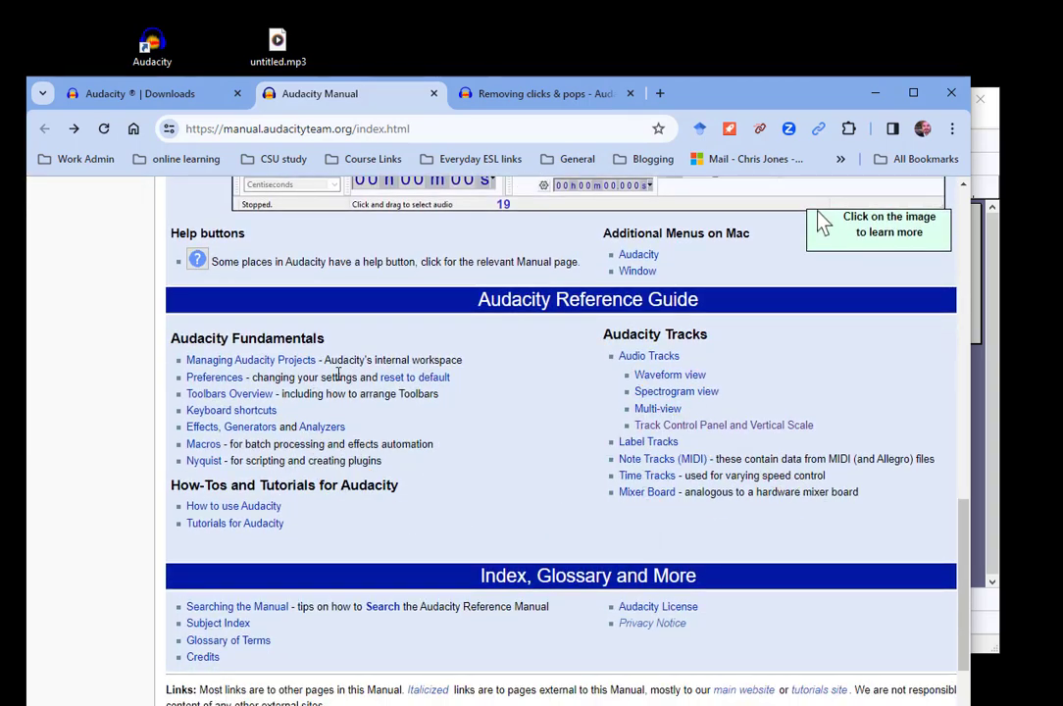
{"action": "scroll", "coordinate": [687, 409], "scroll_direction": "up", "scroll_amount": 1}
{"action": "scroll", "coordinate": [691, 410], "scroll_direction": "up", "scroll_amount": 7}
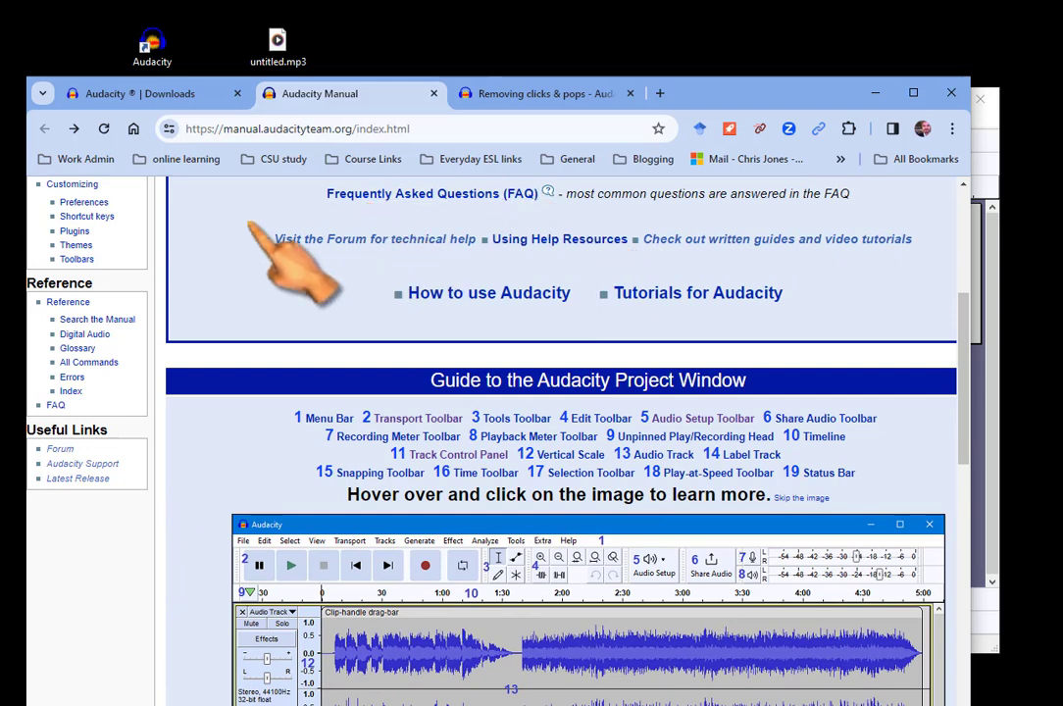
- Switch to Audacity and review the Host and Recording Device options of the audio setup
{"action": "left_click", "coordinate": [996, 437]}
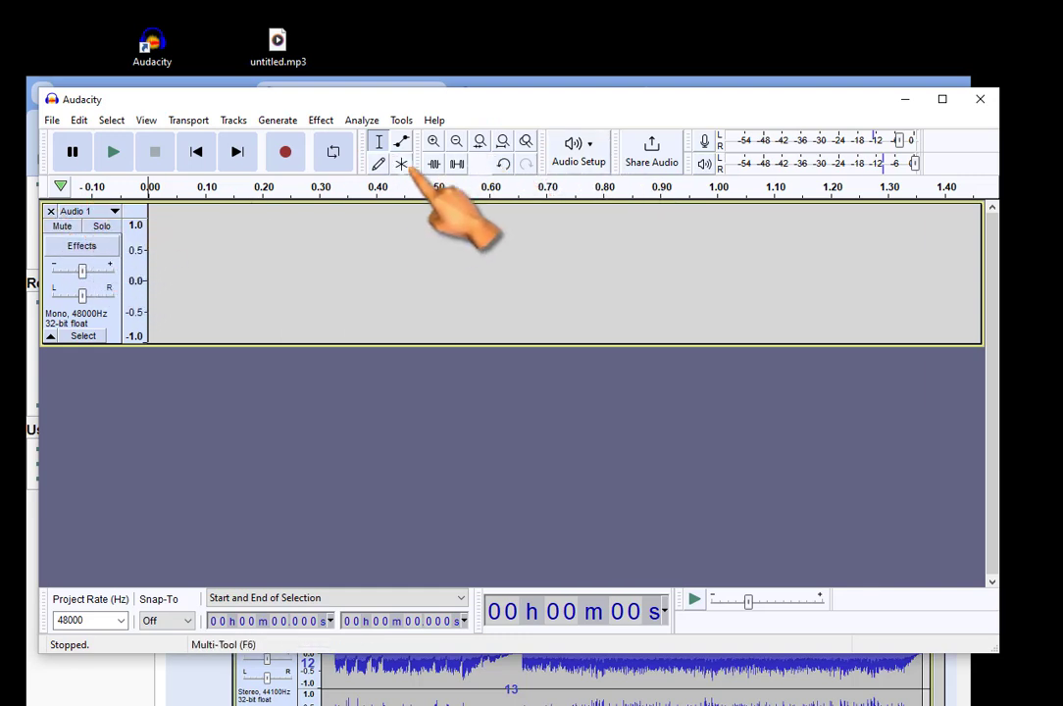
{"action": "left_click", "coordinate": [576, 147]}
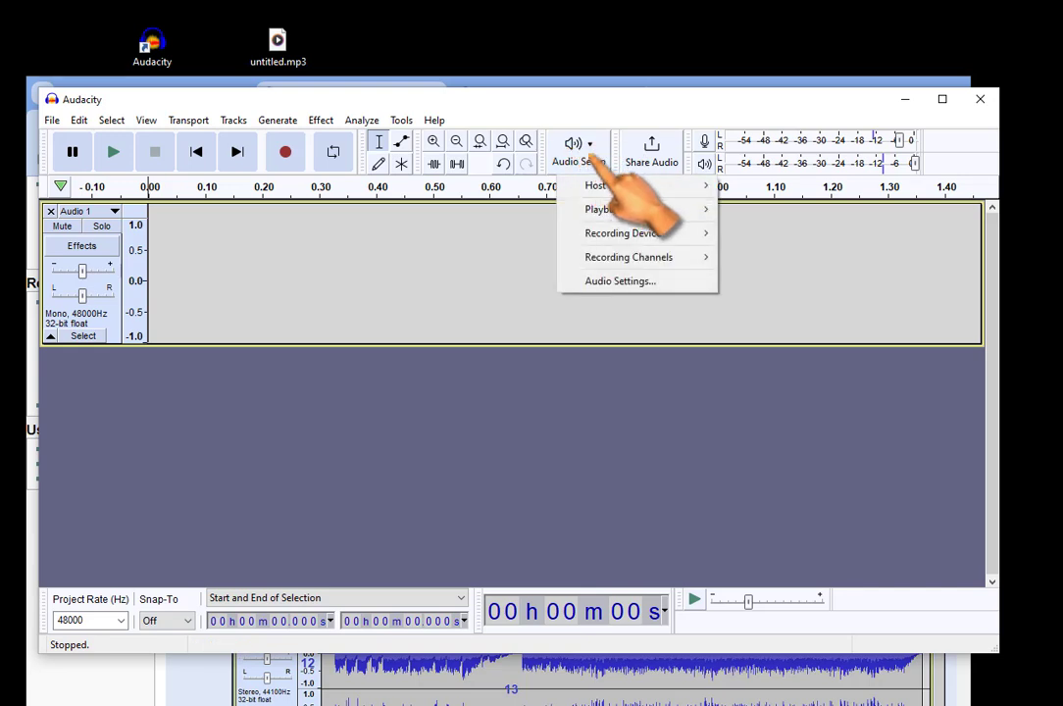
{"action": "mouse_move", "coordinate": [619, 239]}
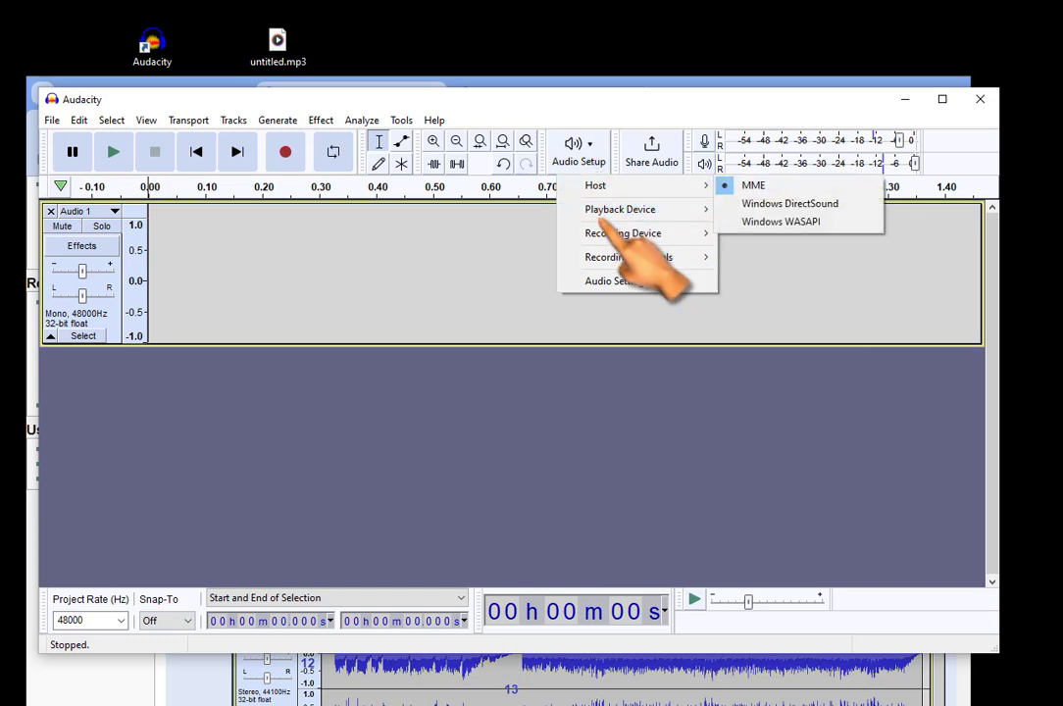
{"action": "mouse_move", "coordinate": [615, 230]}
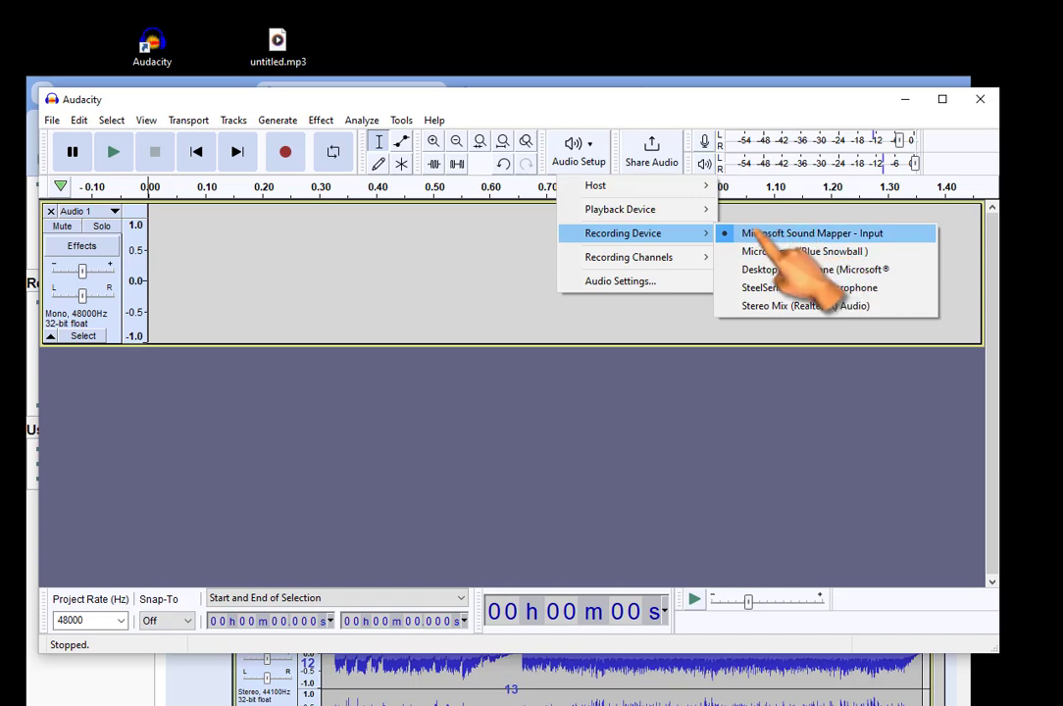
{"action": "left_click", "coordinate": [342, 257]}
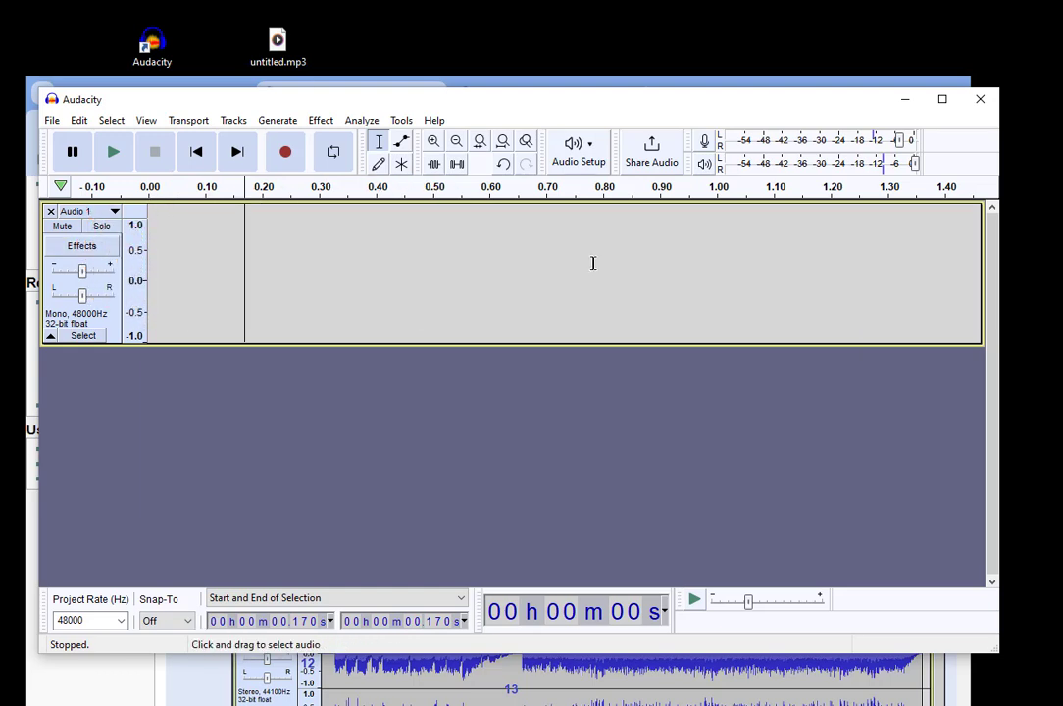
- Try selecting short stretches of the empty Audio 1 track, such as from about 0.09 to 0.31 s
{"action": "left_click_drag", "start_coordinate": [218, 260], "coordinate": [315, 275]}
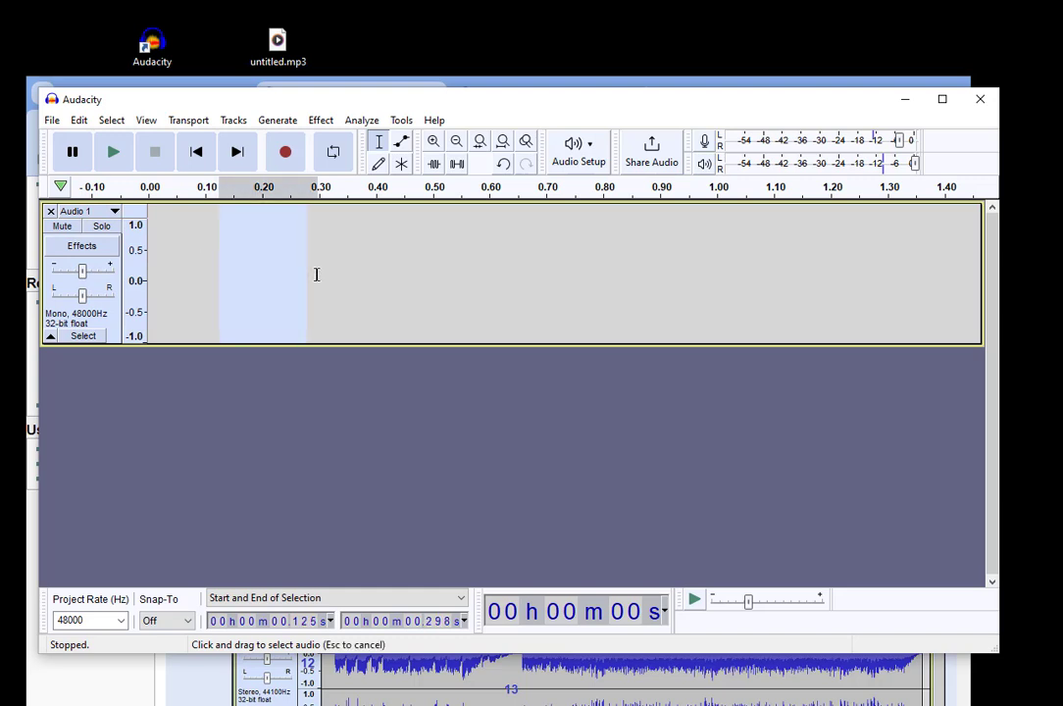
{"action": "left_click_drag", "start_coordinate": [599, 279], "coordinate": [421, 259]}
{"action": "left_click_drag", "start_coordinate": [201, 263], "coordinate": [319, 257]}
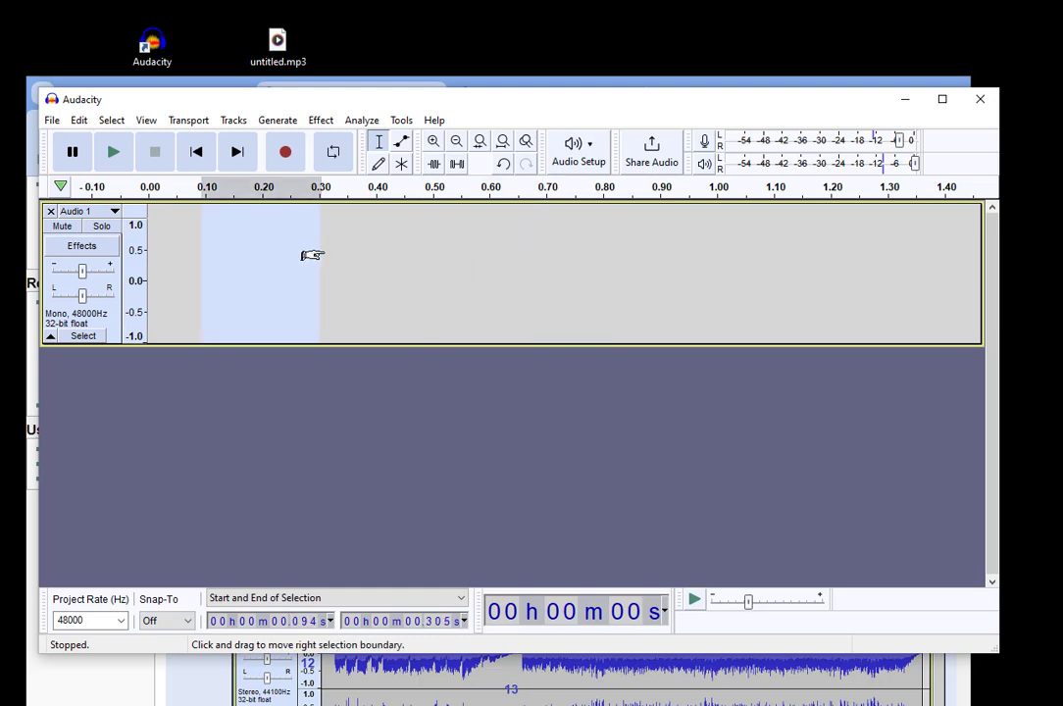
{"action": "left_click", "coordinate": [530, 262]}
{"action": "left_click", "coordinate": [179, 272]}
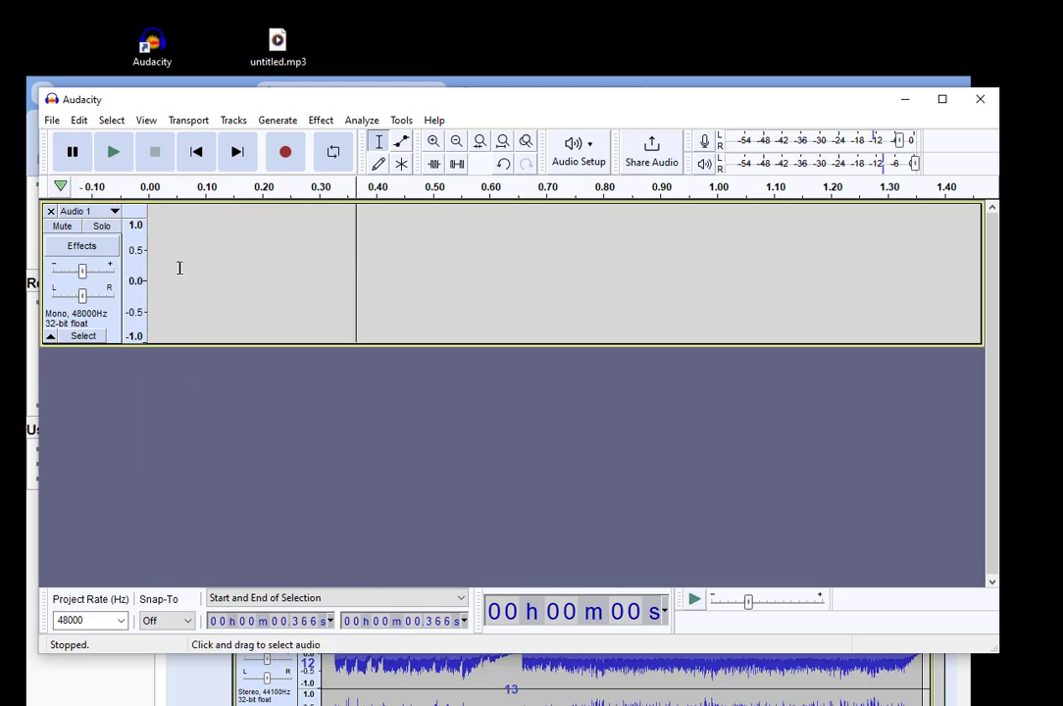
- Record about 6 seconds of audio onto the Audio 1 track from its start
{"action": "left_click", "coordinate": [196, 152]}
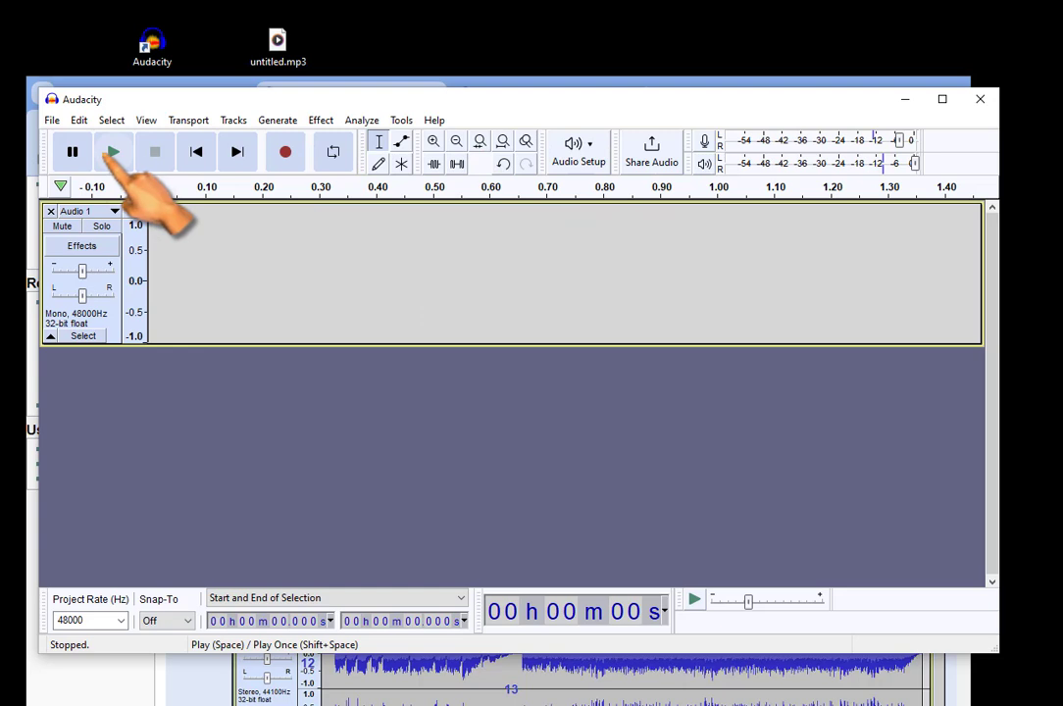
{"action": "left_click", "coordinate": [288, 154]}
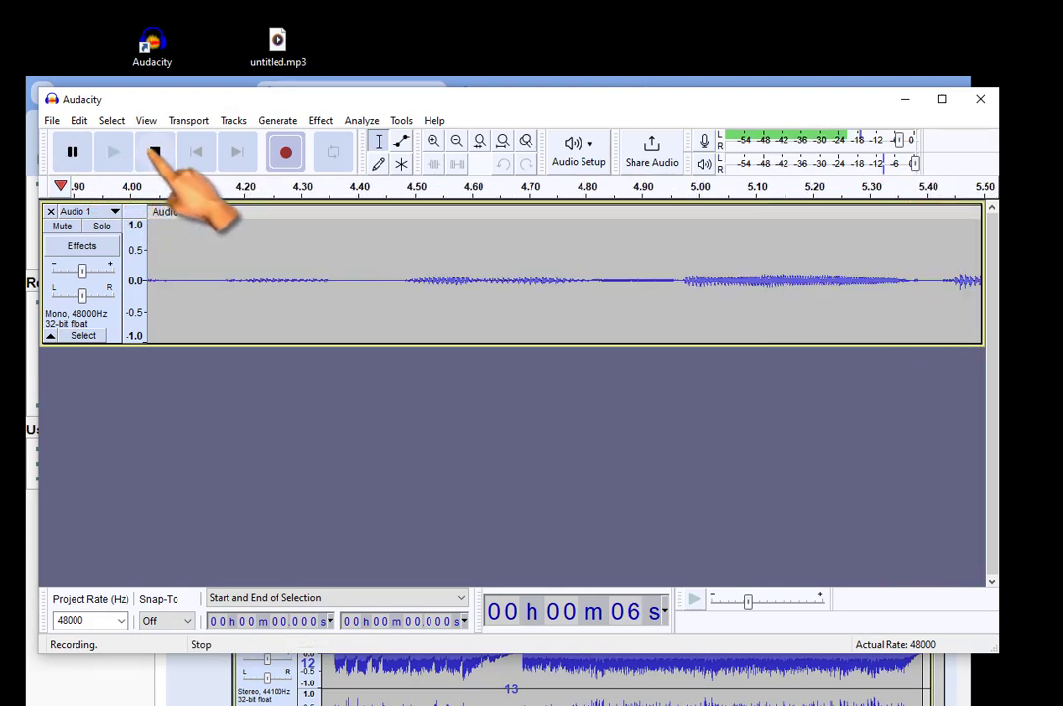
{"action": "left_click", "coordinate": [154, 151]}
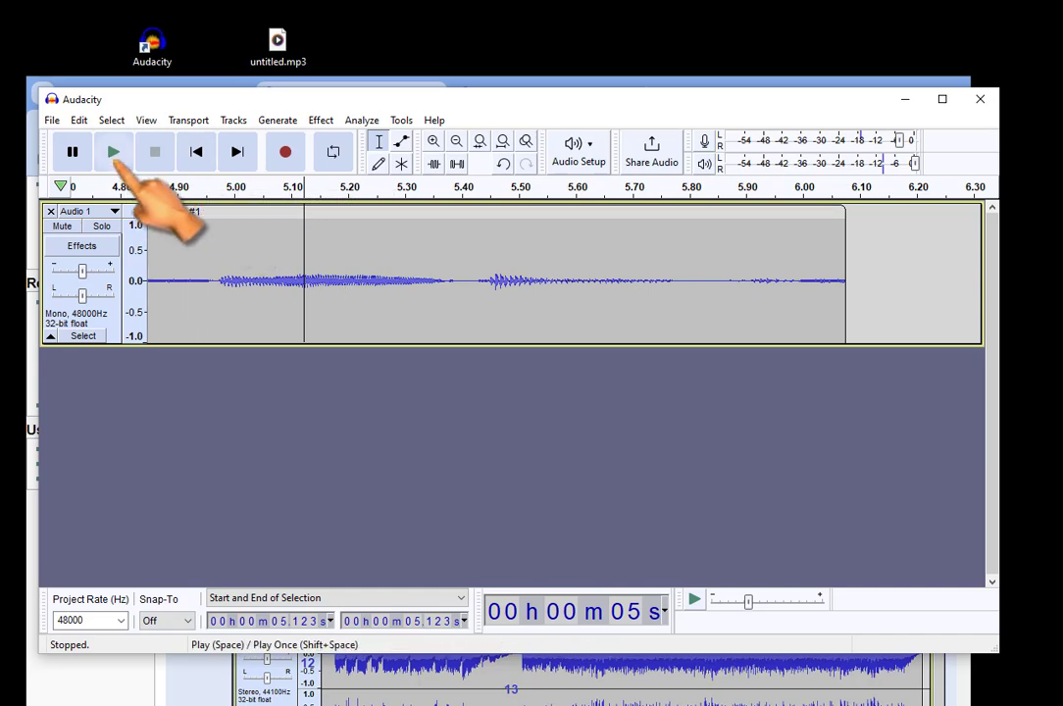
- Play the end of the recorded clip from about 5.1 s and again from about 5.4 s
{"action": "left_click", "coordinate": [113, 152]}
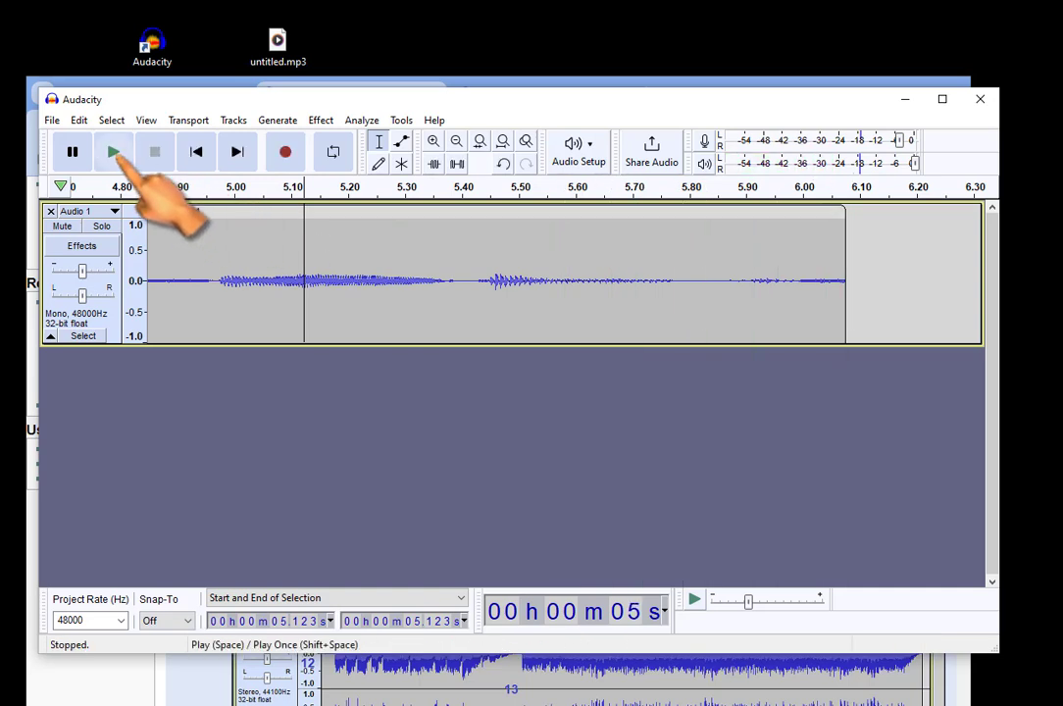
{"action": "left_click", "coordinate": [116, 154]}
{"action": "left_click", "coordinate": [115, 153]}
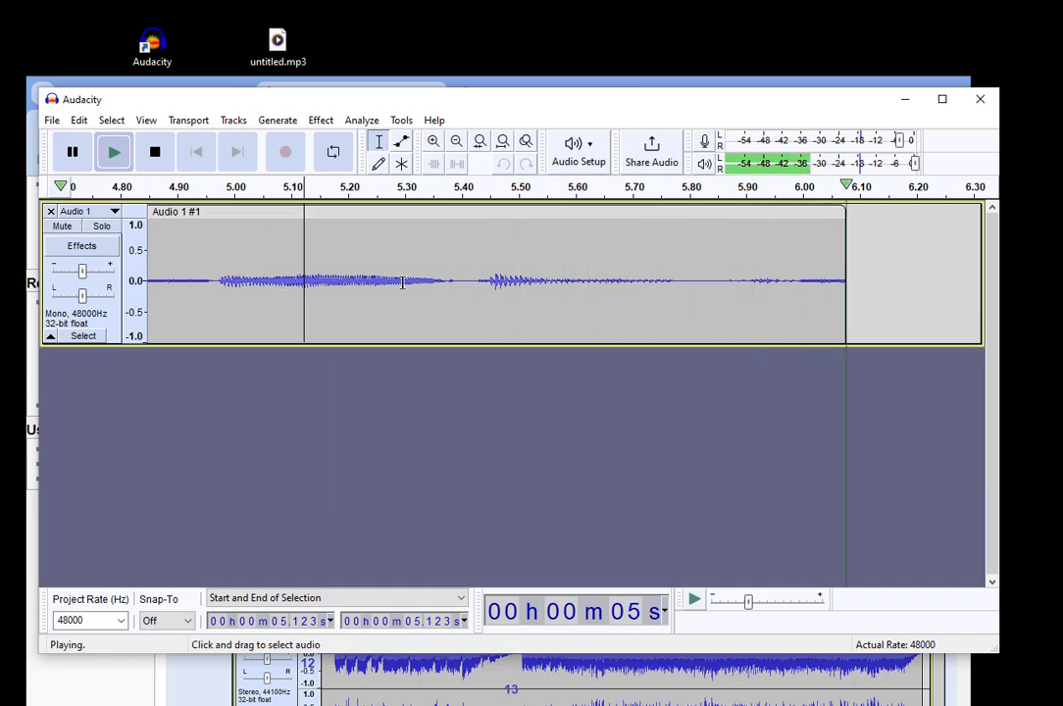
{"action": "left_click", "coordinate": [476, 280]}
{"action": "left_click", "coordinate": [114, 152]}
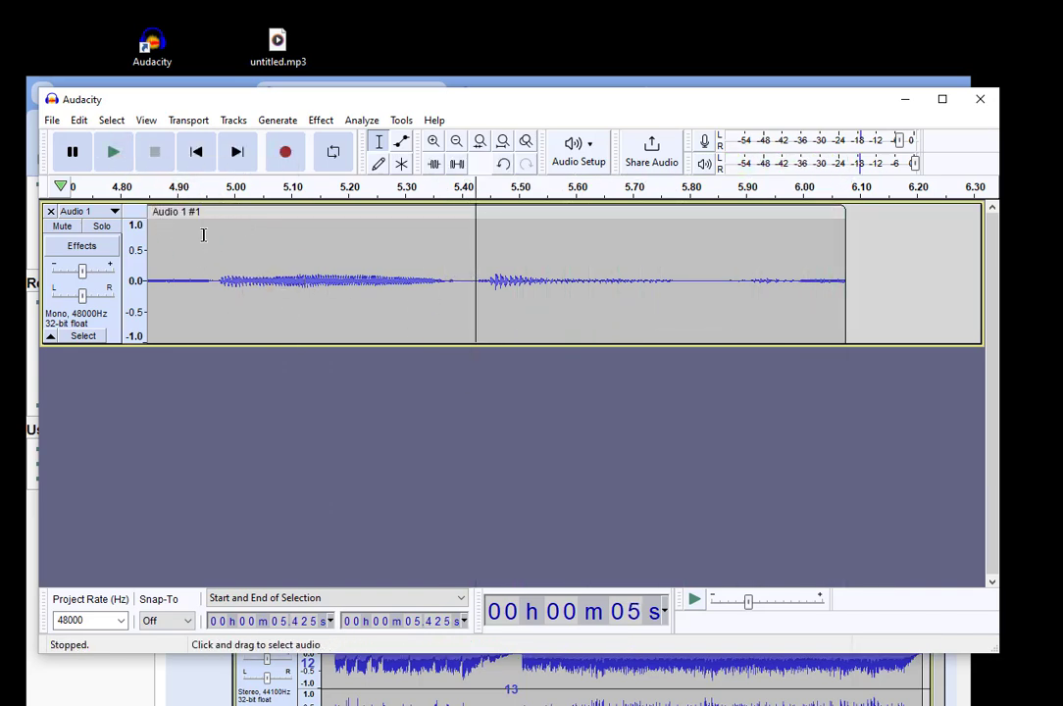
- Play the recording from its beginning, pause at about 2 s and return to the start of the track
{"action": "left_click", "coordinate": [196, 152]}
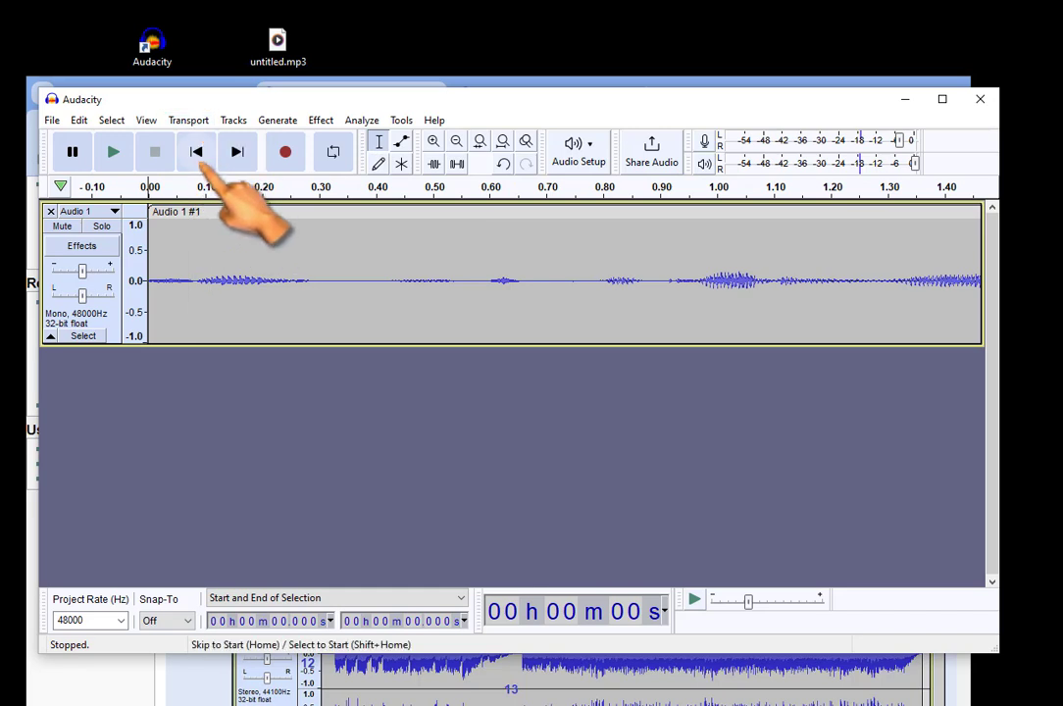
{"action": "left_click", "coordinate": [113, 152]}
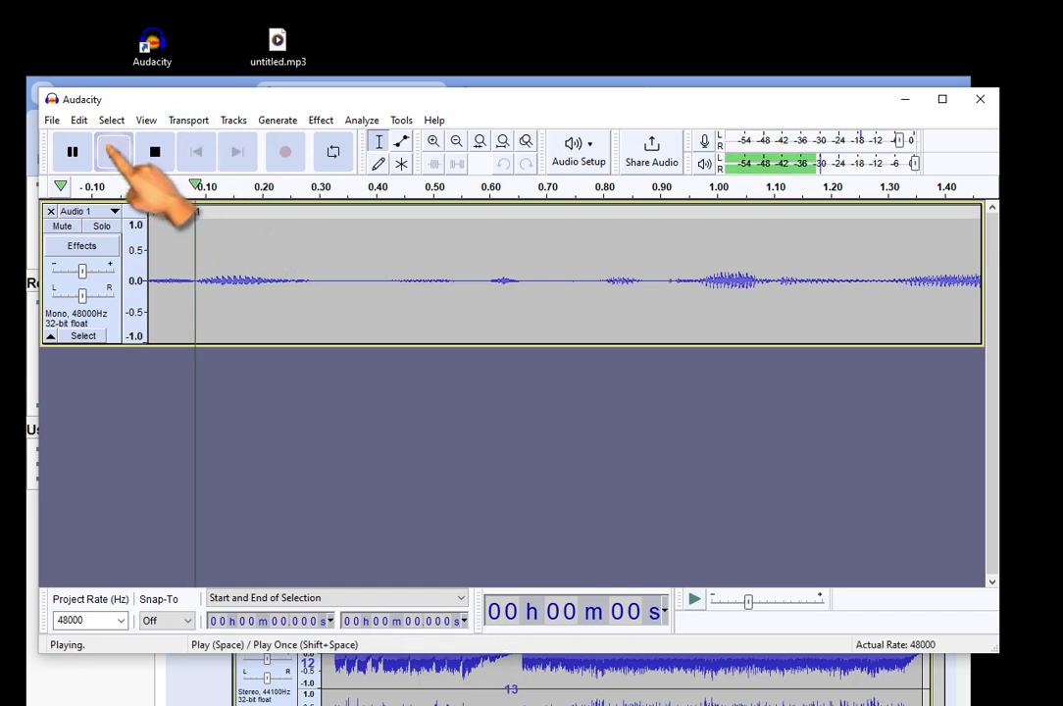
{"action": "left_click", "coordinate": [72, 152]}
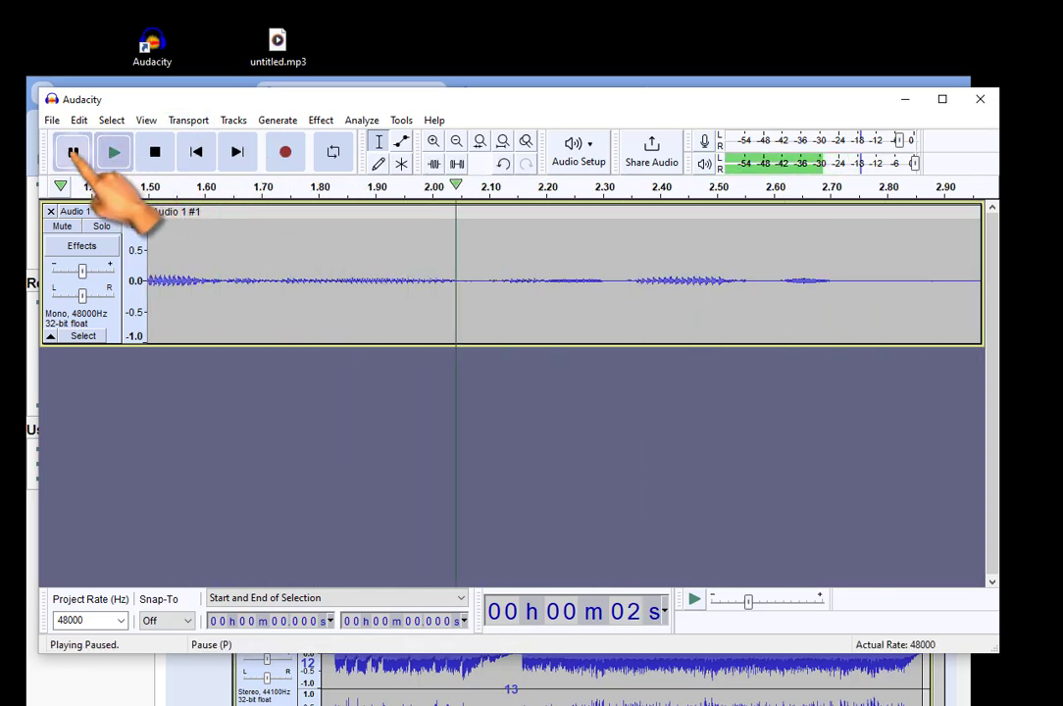
{"action": "left_click", "coordinate": [196, 152]}
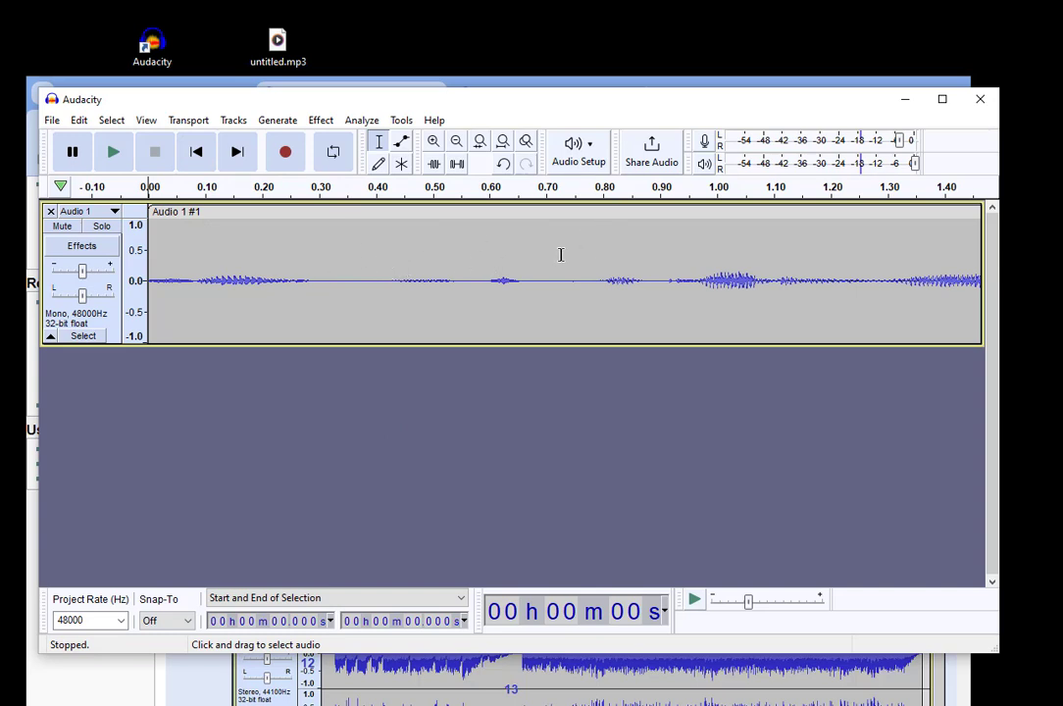
- Select the quiet stretch of the recording from about 0.305 to 0.685 s and capture it as the Noise Reduction profile
{"action": "mouse_move", "coordinate": [347, 246]}
{"action": "left_mouse_down"}
{"action": "mouse_move", "coordinate": [425, 240]}
{"action": "mouse_move", "coordinate": [335, 242]}
{"action": "left_mouse_up"}
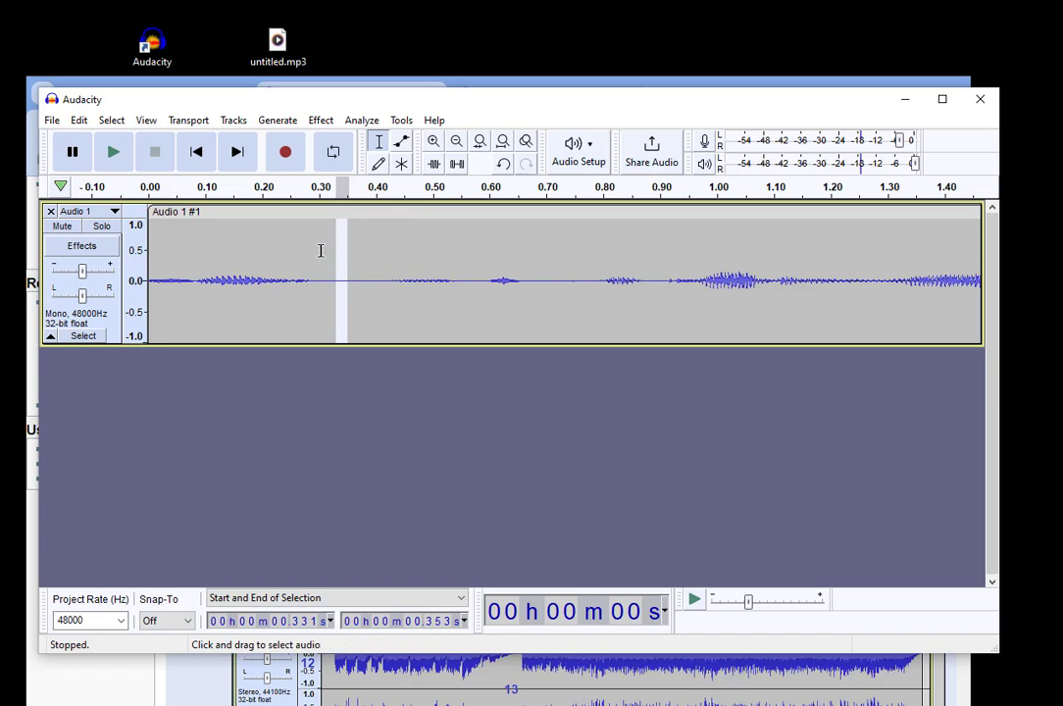
{"action": "left_click_drag", "start_coordinate": [341, 244], "coordinate": [537, 265]}
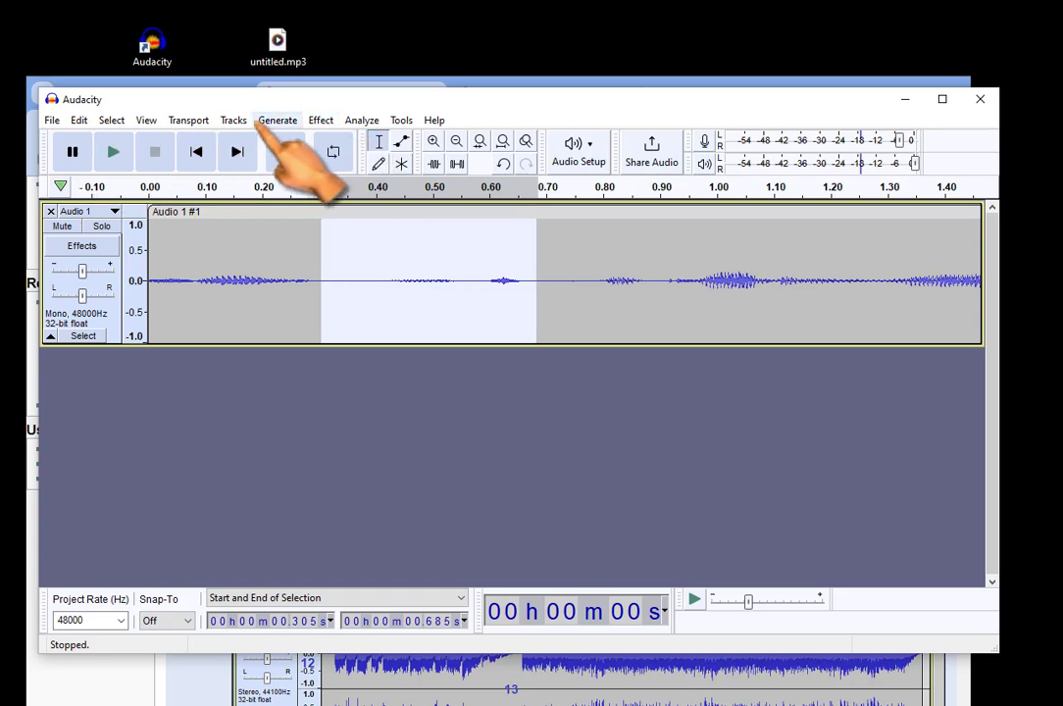
{"action": "left_click", "coordinate": [324, 121]}
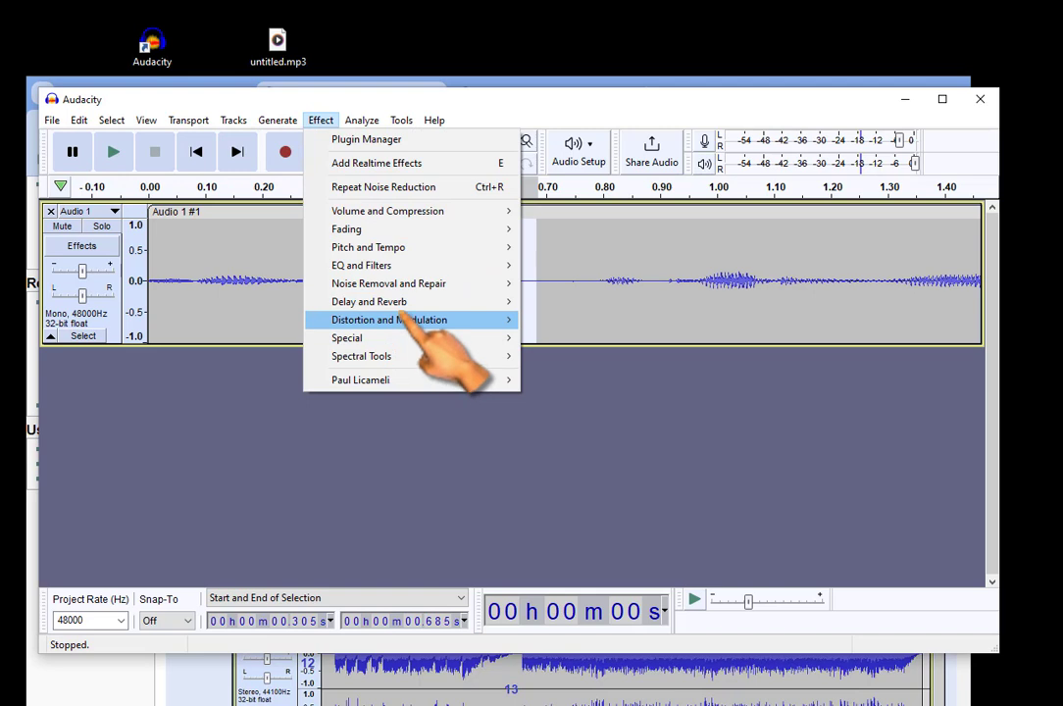
{"action": "mouse_move", "coordinate": [404, 292]}
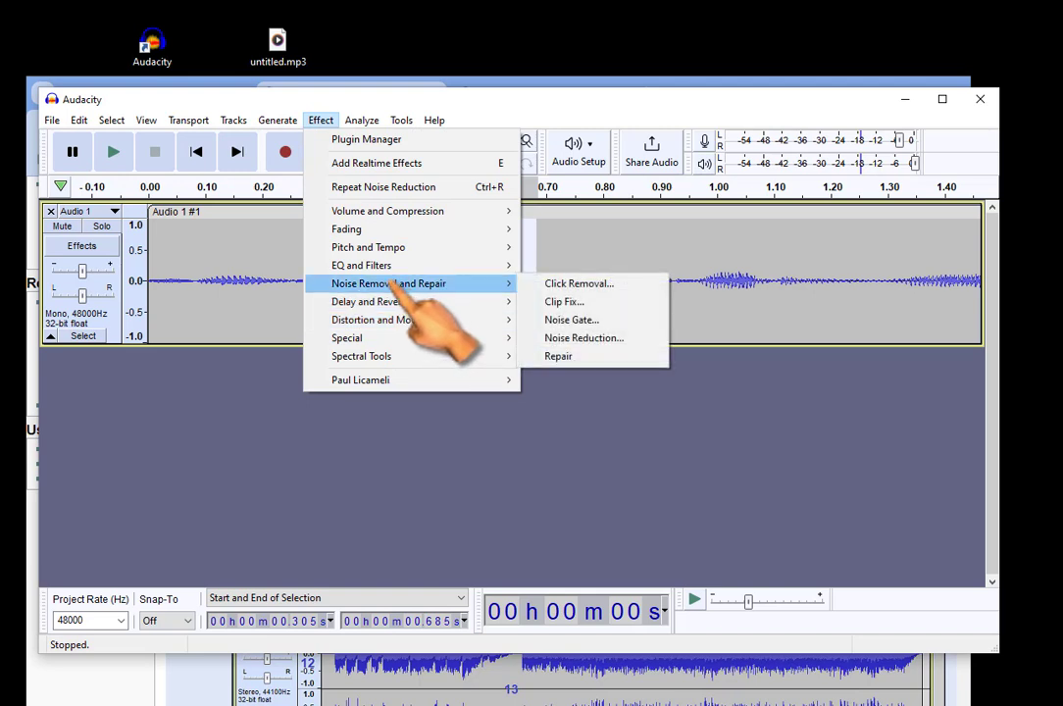
{"action": "left_click", "coordinate": [587, 340]}
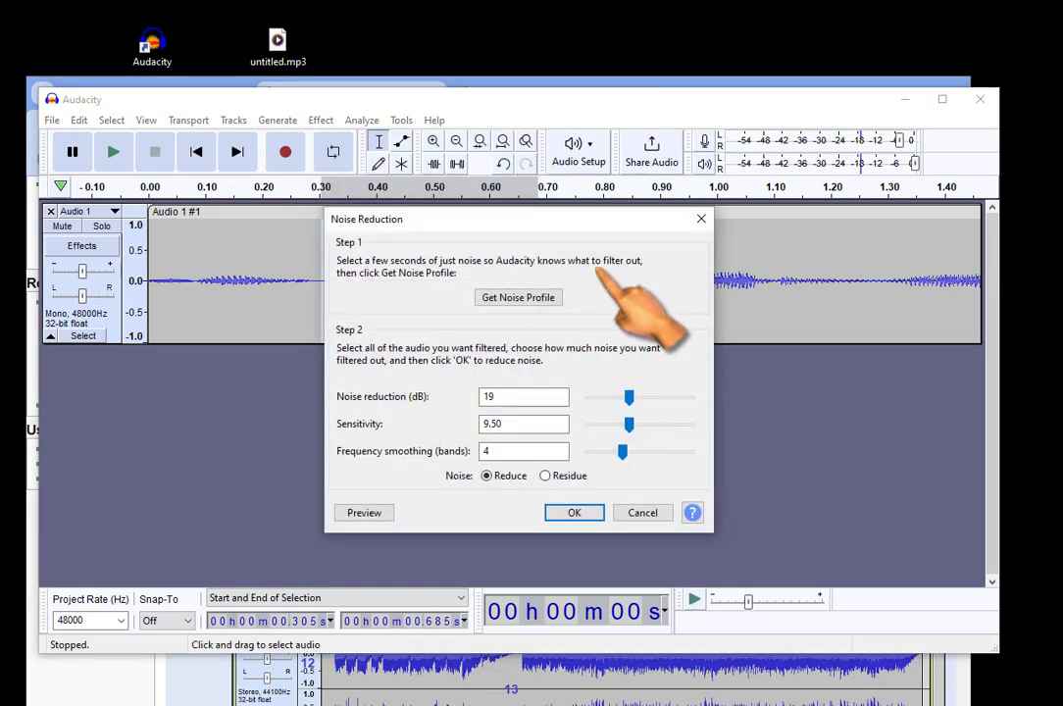
{"action": "left_click_drag", "start_coordinate": [559, 215], "coordinate": [831, 143]}
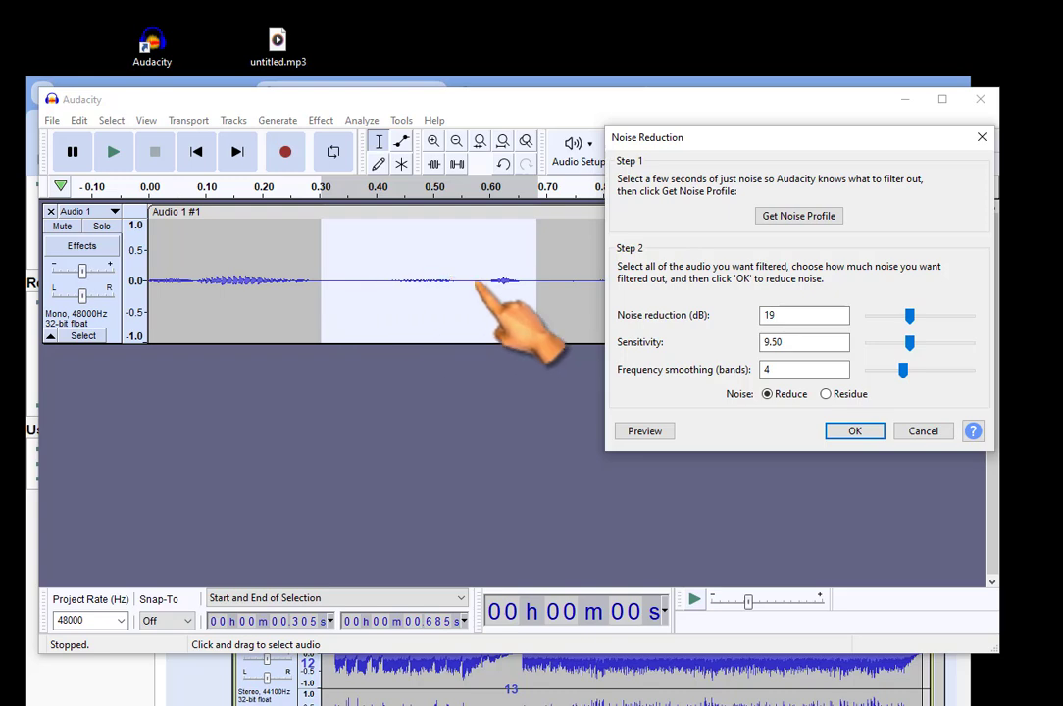
{"action": "left_click", "coordinate": [799, 216]}
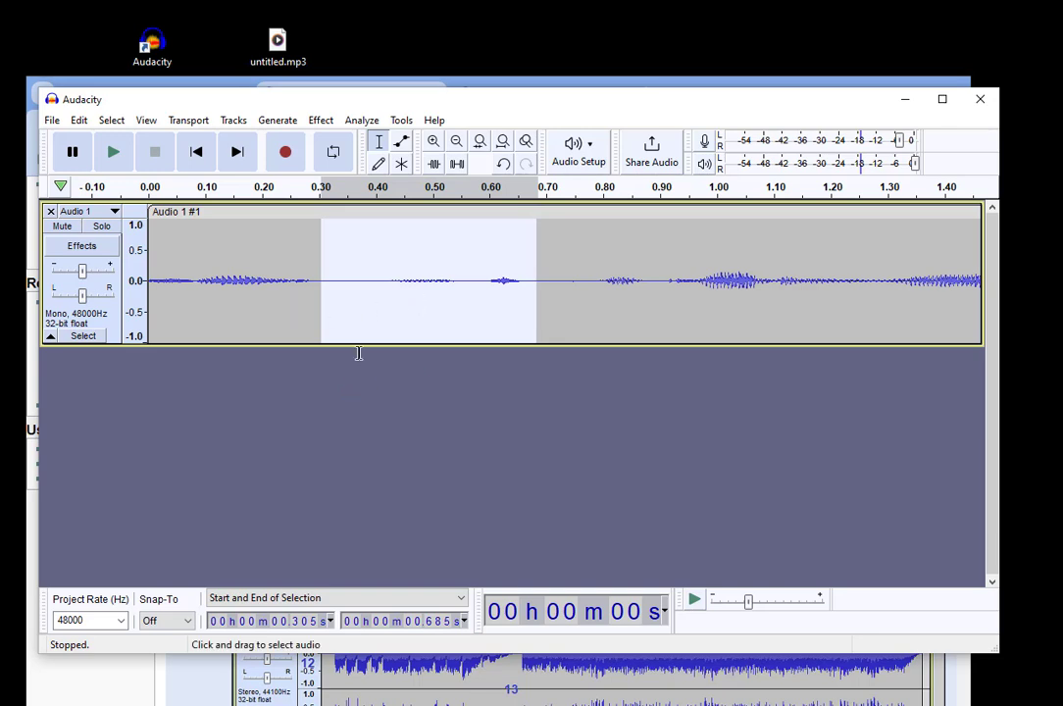
- Apply Noise Reduction to the whole recording with 19 dB reduction, sensitivity 9.50 and 4 frequency smoothing bands
{"action": "left_click", "coordinate": [165, 451]}
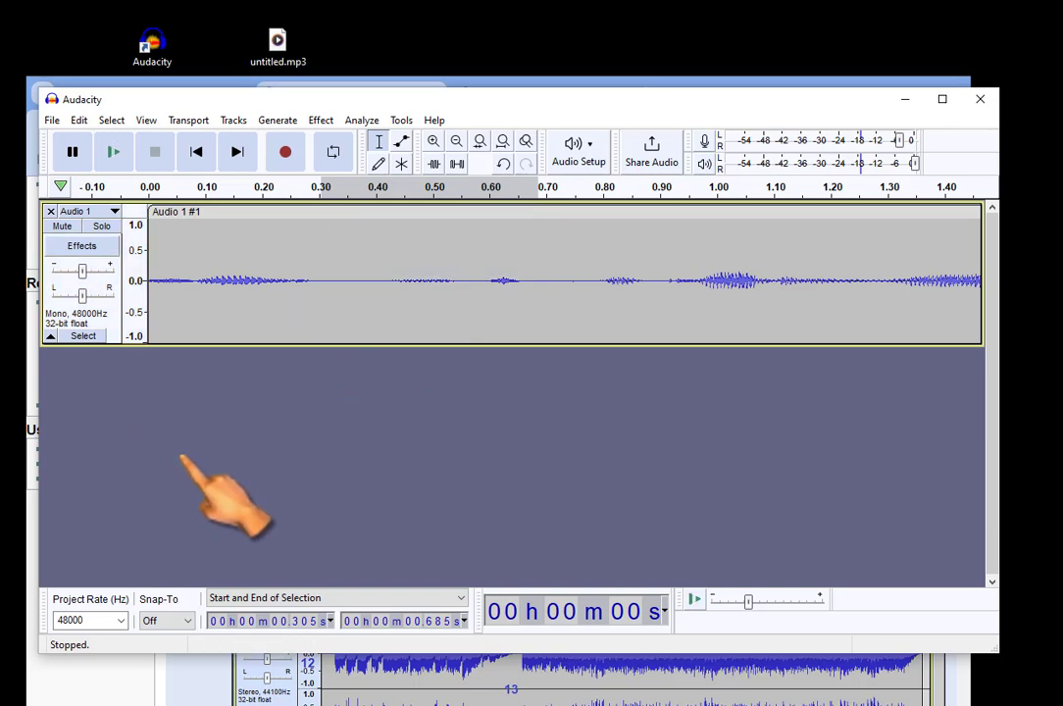
{"action": "key", "text": "ctrl+a"}
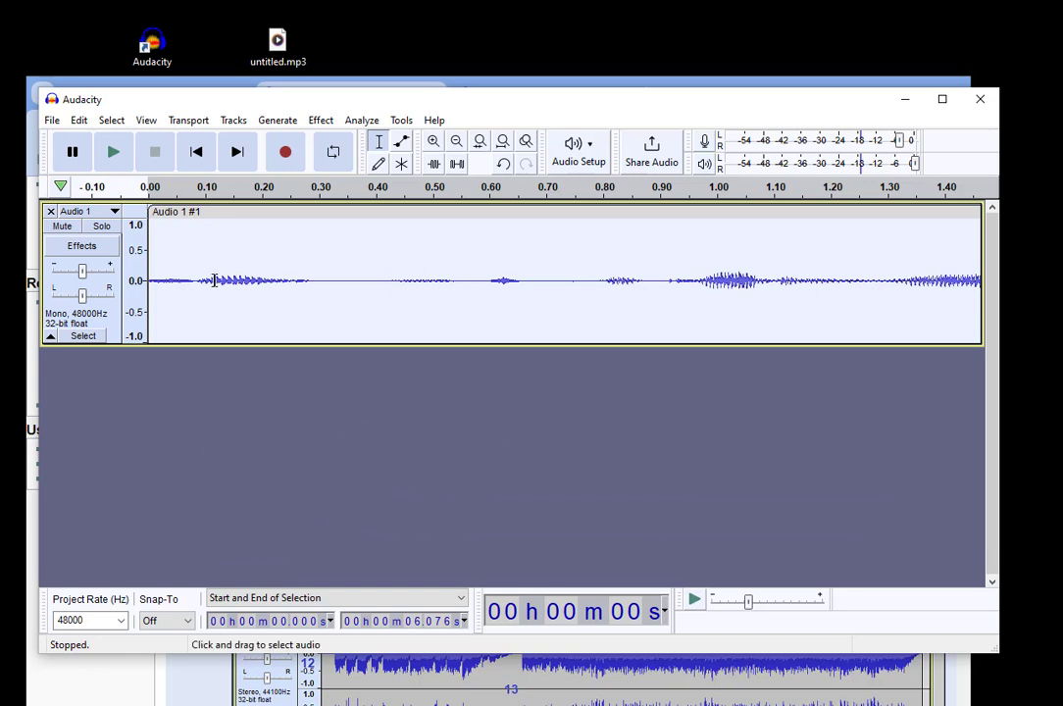
{"action": "left_click", "coordinate": [335, 251]}
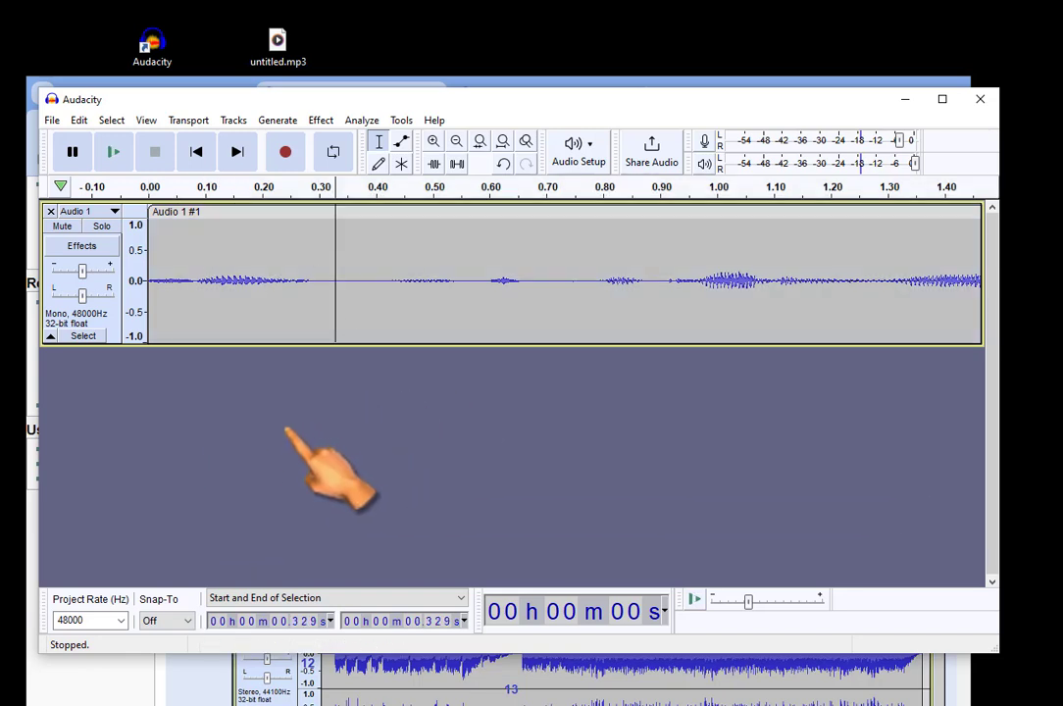
{"action": "key", "text": "ctrl+a"}
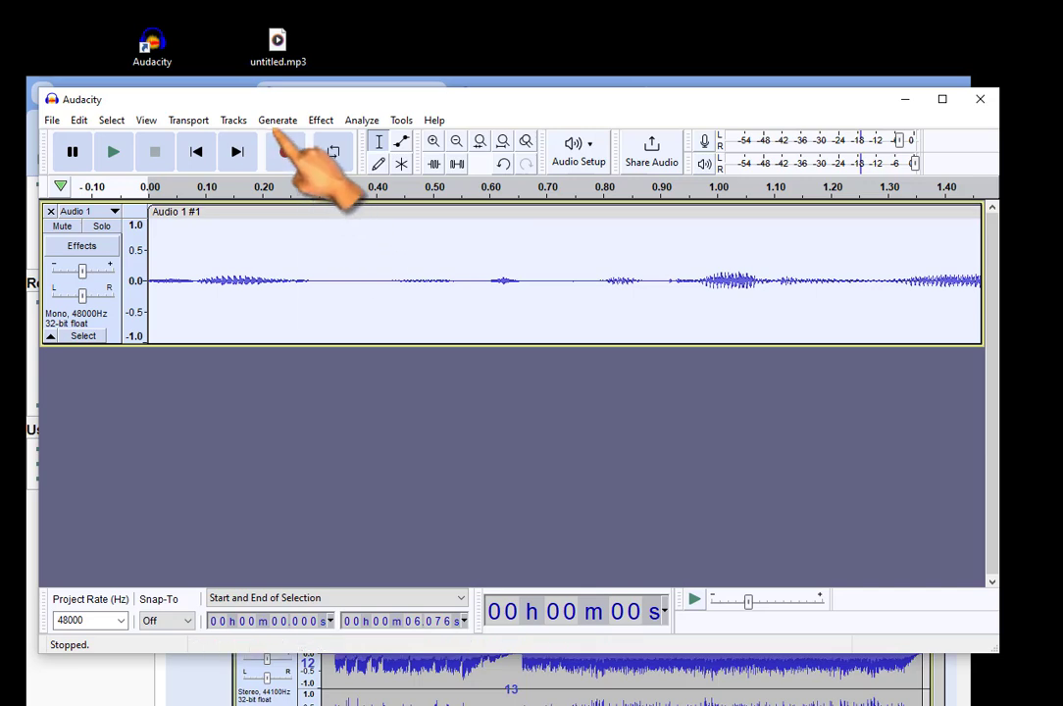
{"action": "left_click", "coordinate": [320, 120]}
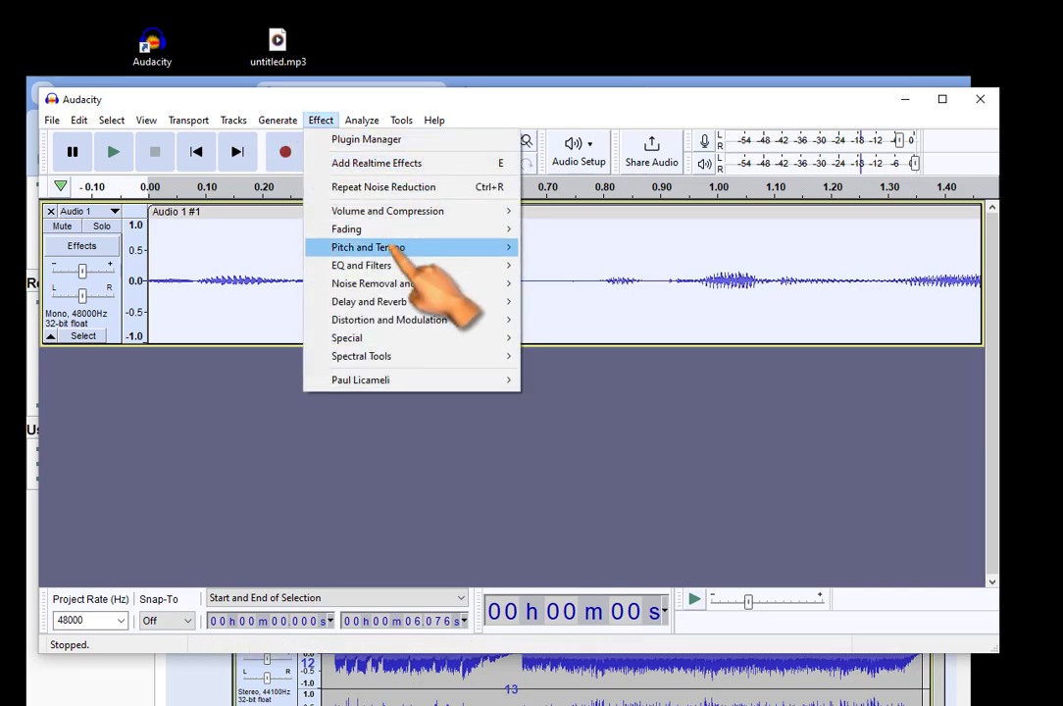
{"action": "mouse_move", "coordinate": [402, 284]}
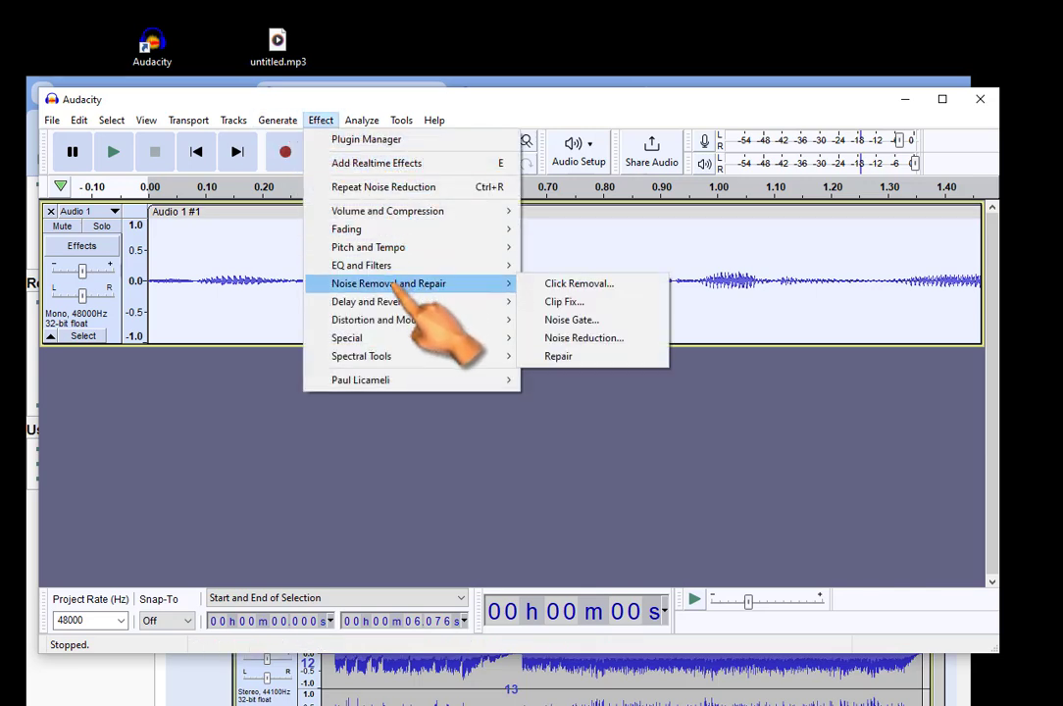
{"action": "left_click", "coordinate": [602, 338]}
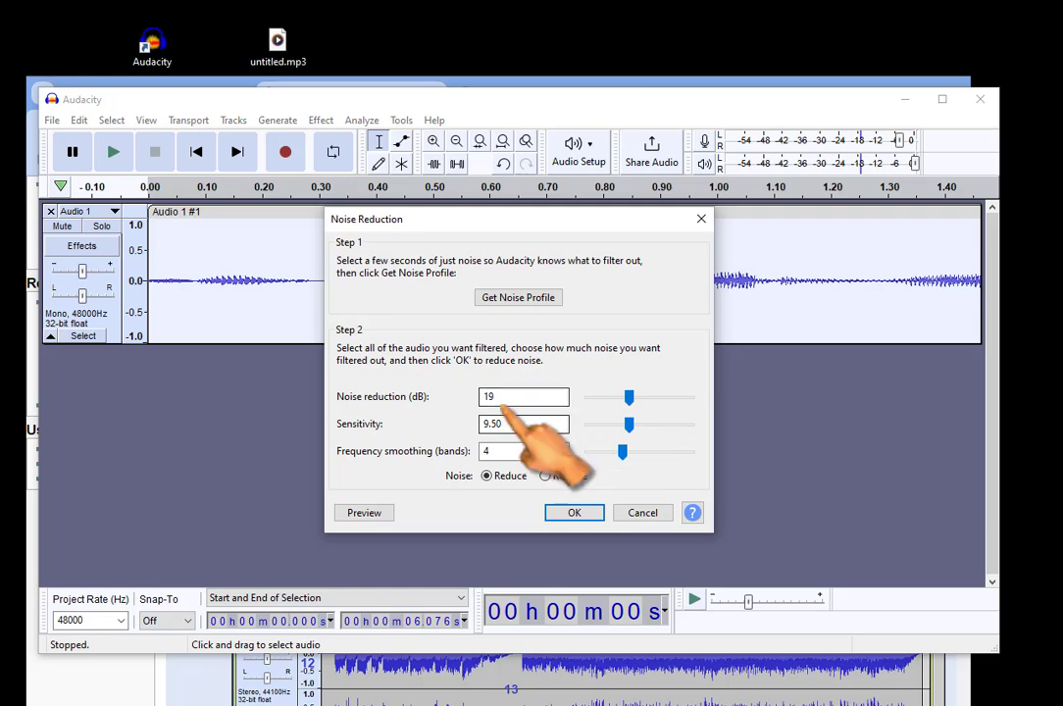
{"action": "left_click", "coordinate": [574, 512]}
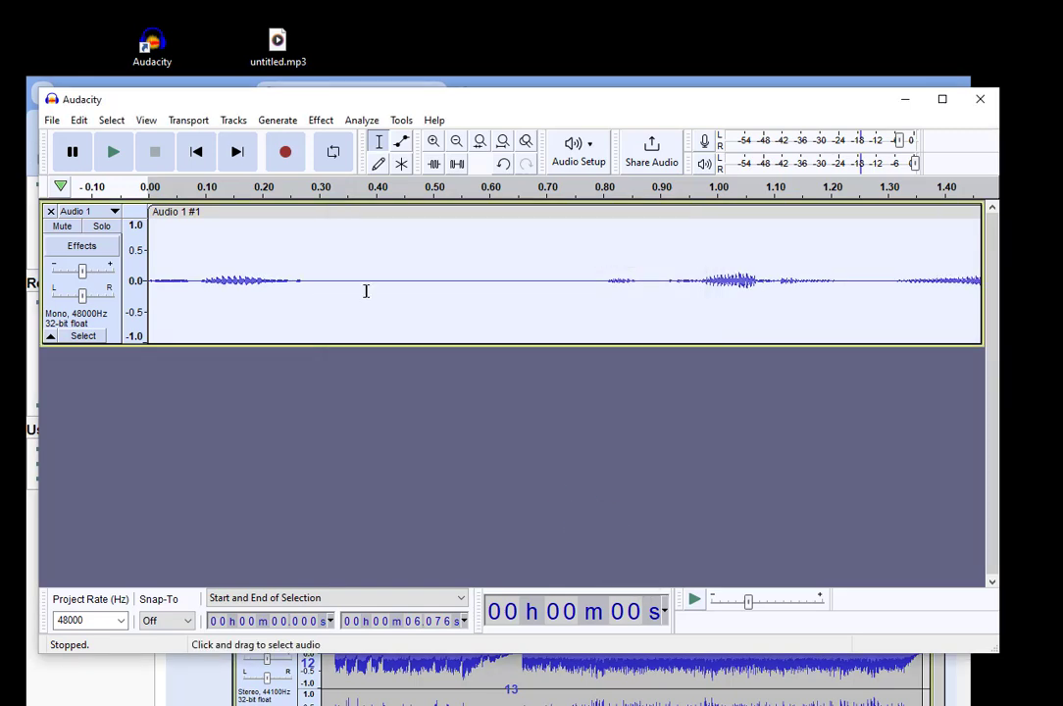
- Examine the cleaned waveform up close, selecting quiet stretches from about 0.463 to 0.506 s and from about 0.506 to 0.845 s
{"action": "scroll", "coordinate": [412, 296], "scroll_direction": "up", "scroll_amount": 1}
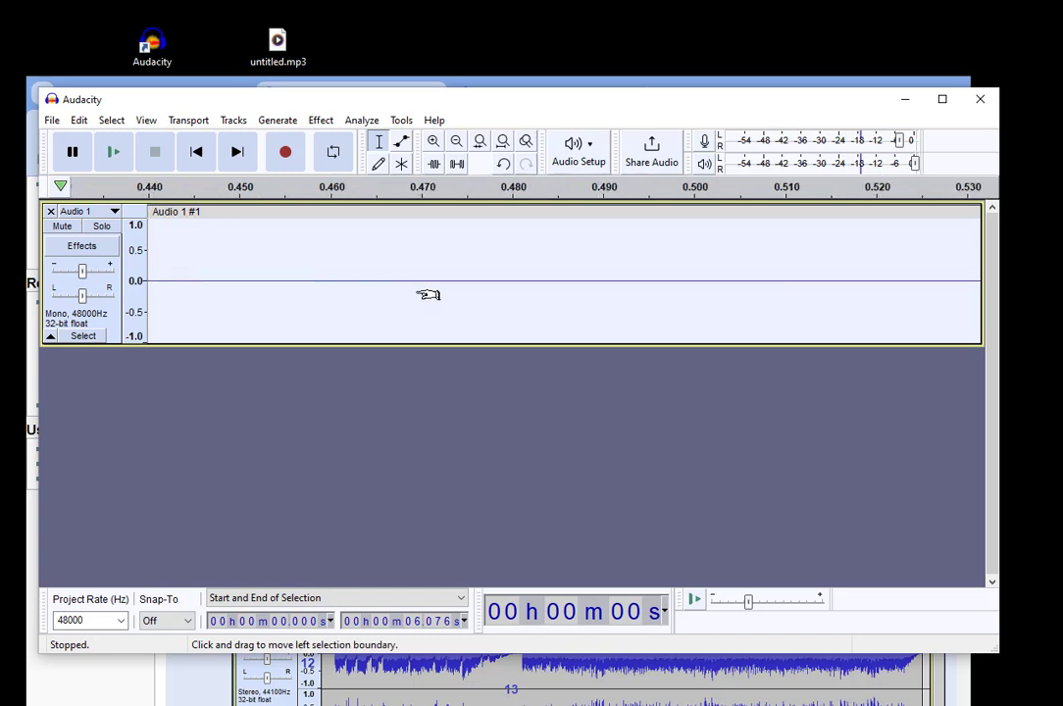
{"action": "left_click_drag", "start_coordinate": [355, 265], "coordinate": [746, 304]}
{"action": "scroll", "coordinate": [628, 324], "scroll_direction": "down", "scroll_amount": 2}
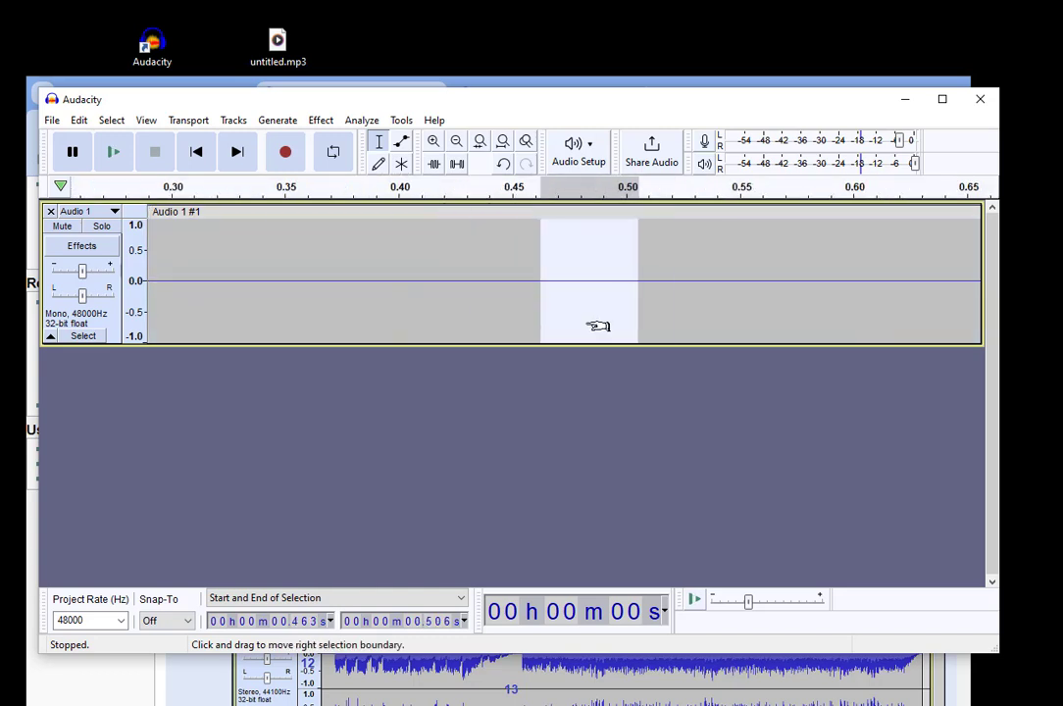
{"action": "scroll", "coordinate": [469, 310], "scroll_direction": "down", "scroll_amount": 3}
{"action": "left_click_drag", "start_coordinate": [279, 270], "coordinate": [387, 270]}
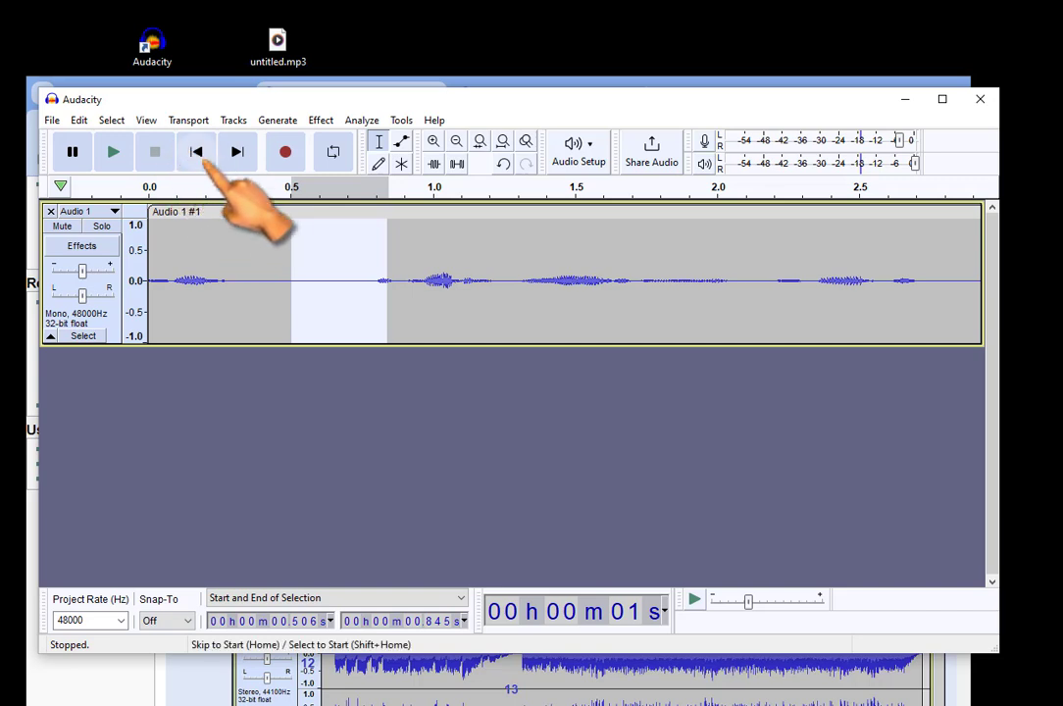
- Play the noise-reduced recording from its beginning, stop it and place the cursor near the start at about 0.03 s
{"action": "left_click", "coordinate": [196, 152]}
{"action": "left_click", "coordinate": [114, 152]}
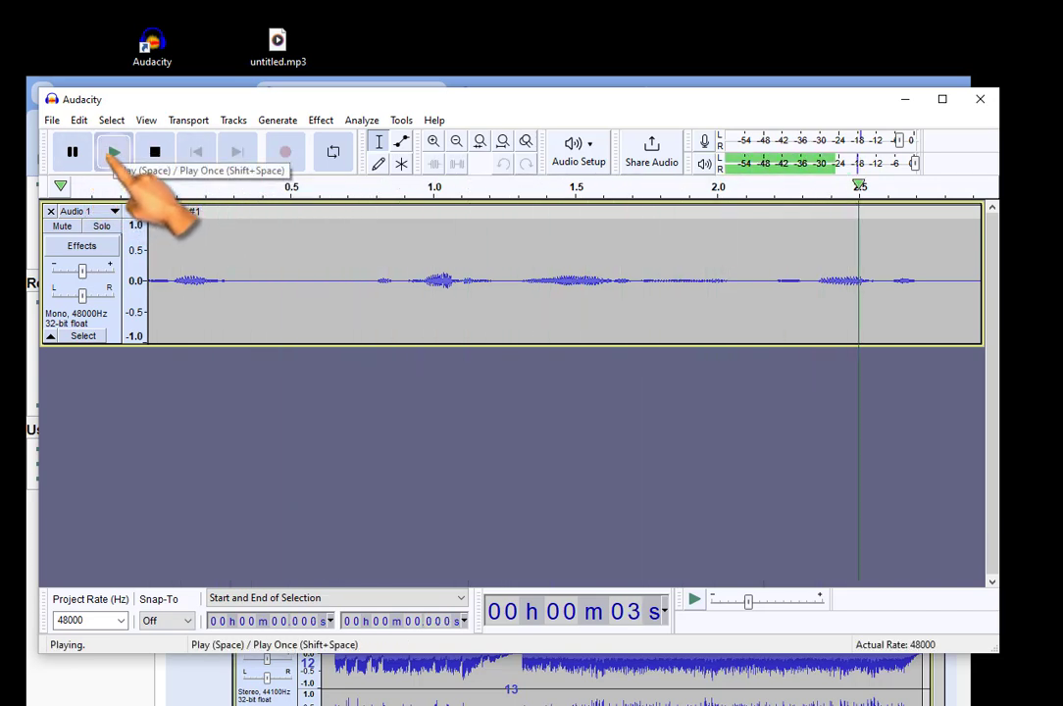
{"action": "left_click", "coordinate": [155, 152]}
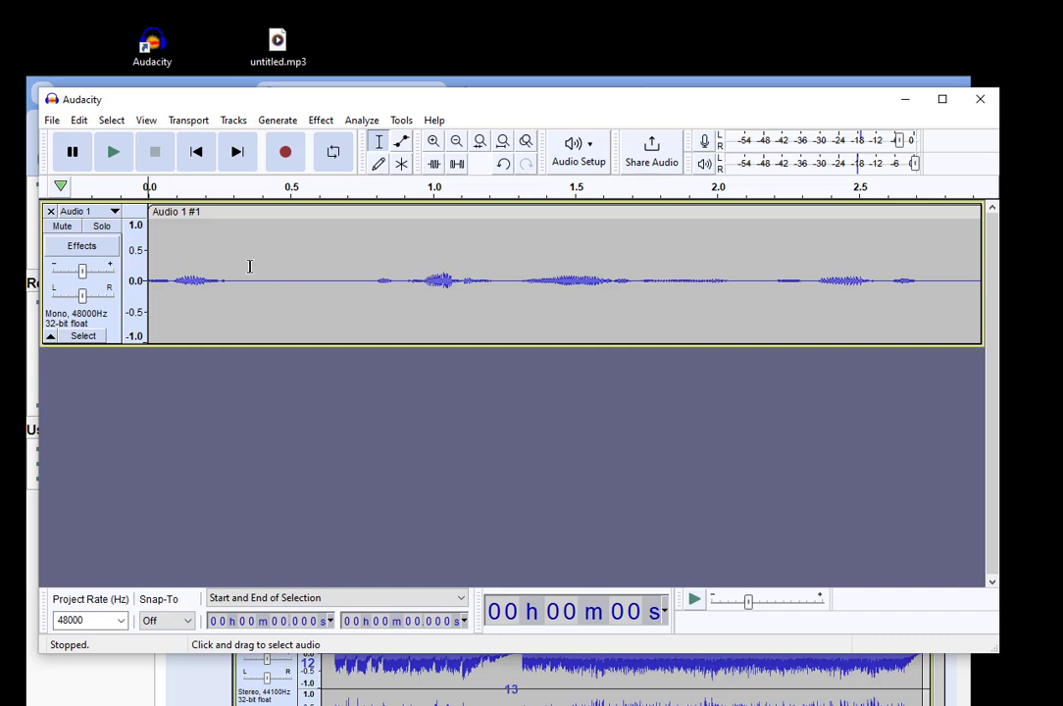
{"action": "left_click", "coordinate": [156, 245]}
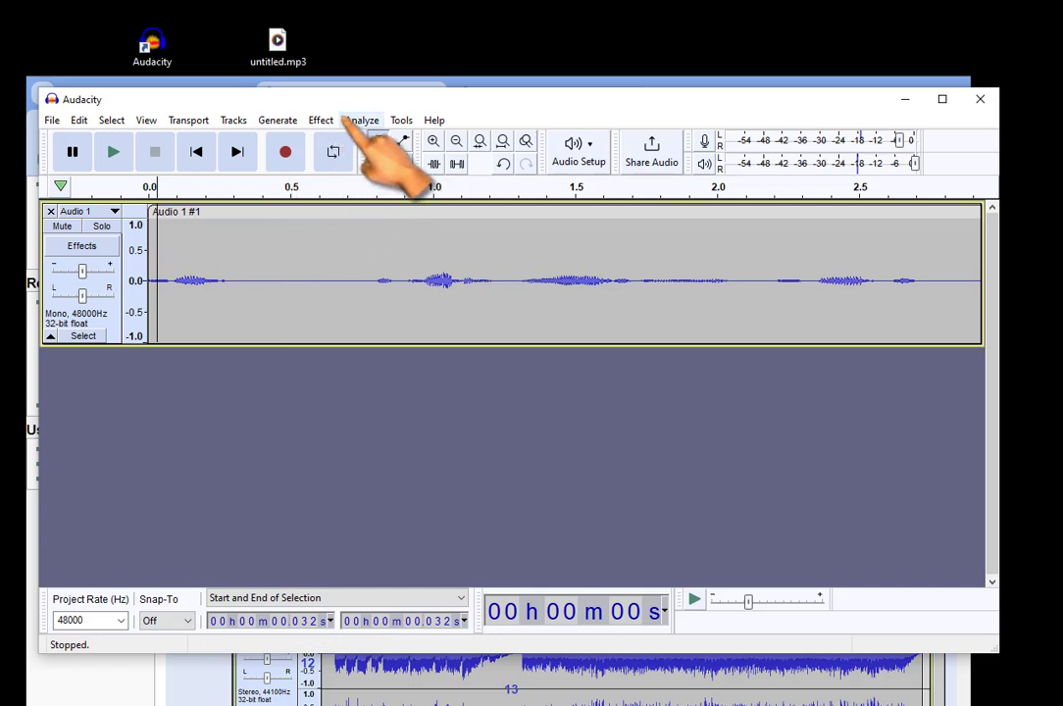
{"action": "left_click", "coordinate": [52, 120]}
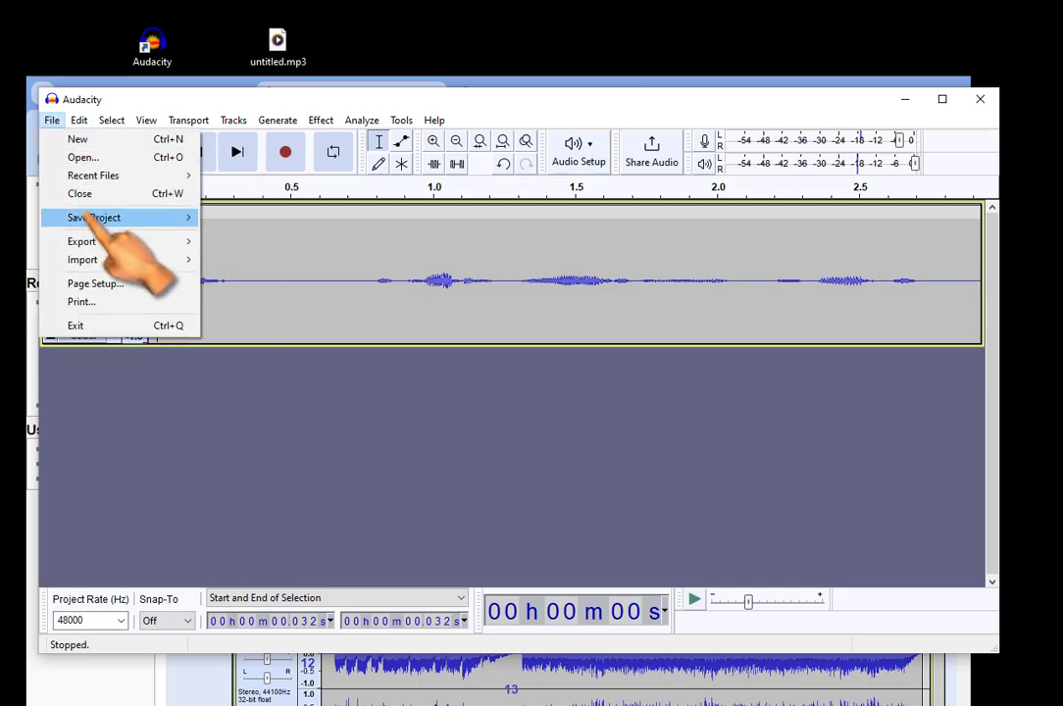
{"action": "mouse_move", "coordinate": [93, 218]}
{"action": "left_click", "coordinate": [353, 219]}
- Begin an MP3 export of the recording with the preset quality set to Medium, 145-185 kbps
{"action": "left_click", "coordinate": [79, 120]}
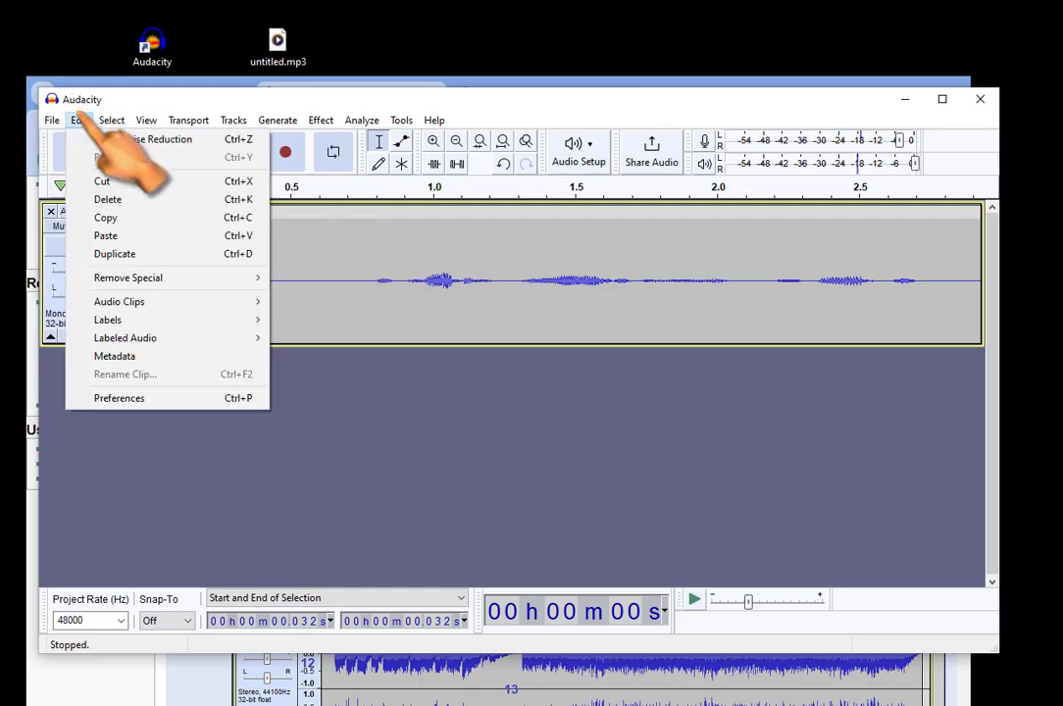
{"action": "mouse_move", "coordinate": [51, 120]}
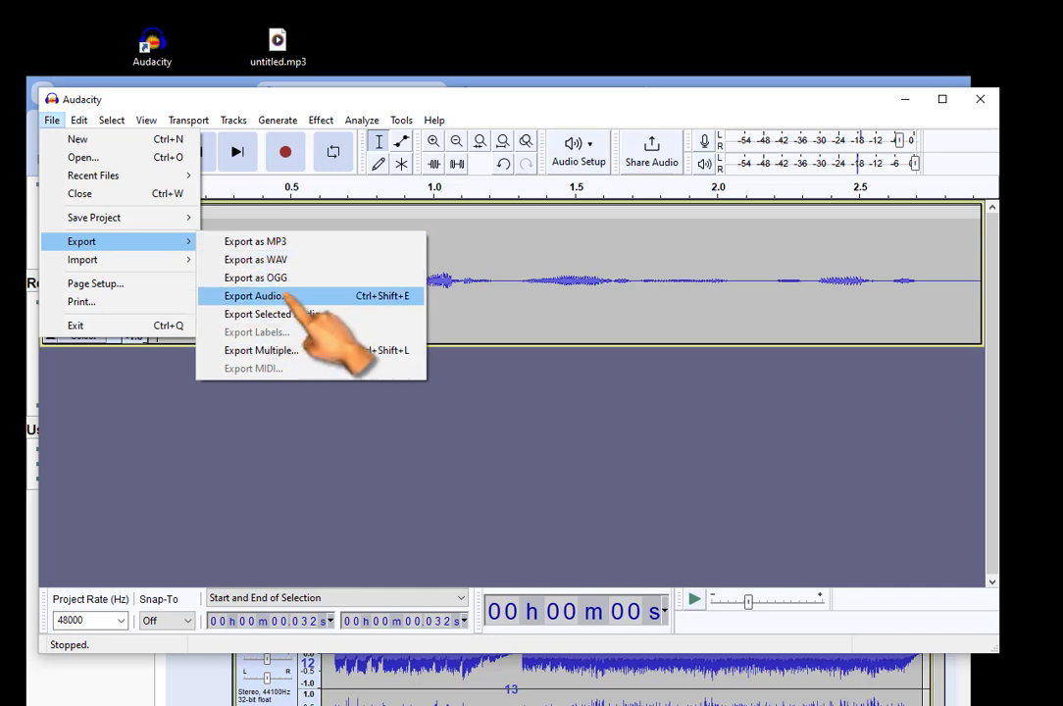
{"action": "left_click", "coordinate": [309, 240]}
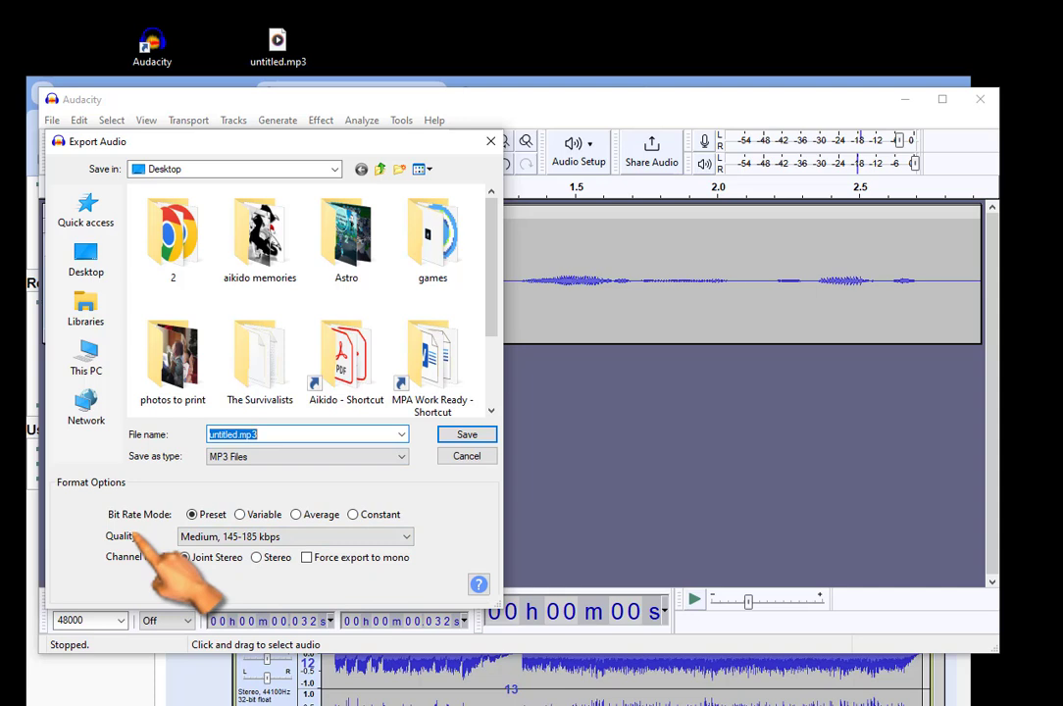
{"action": "left_click", "coordinate": [404, 538]}
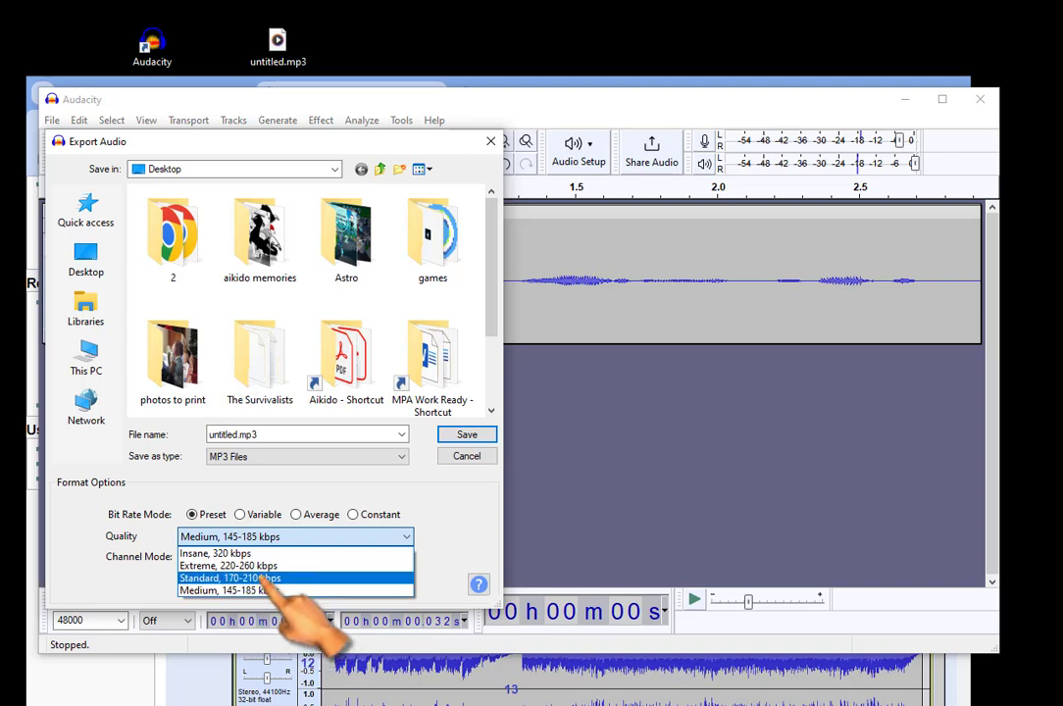
{"action": "left_click", "coordinate": [263, 578]}
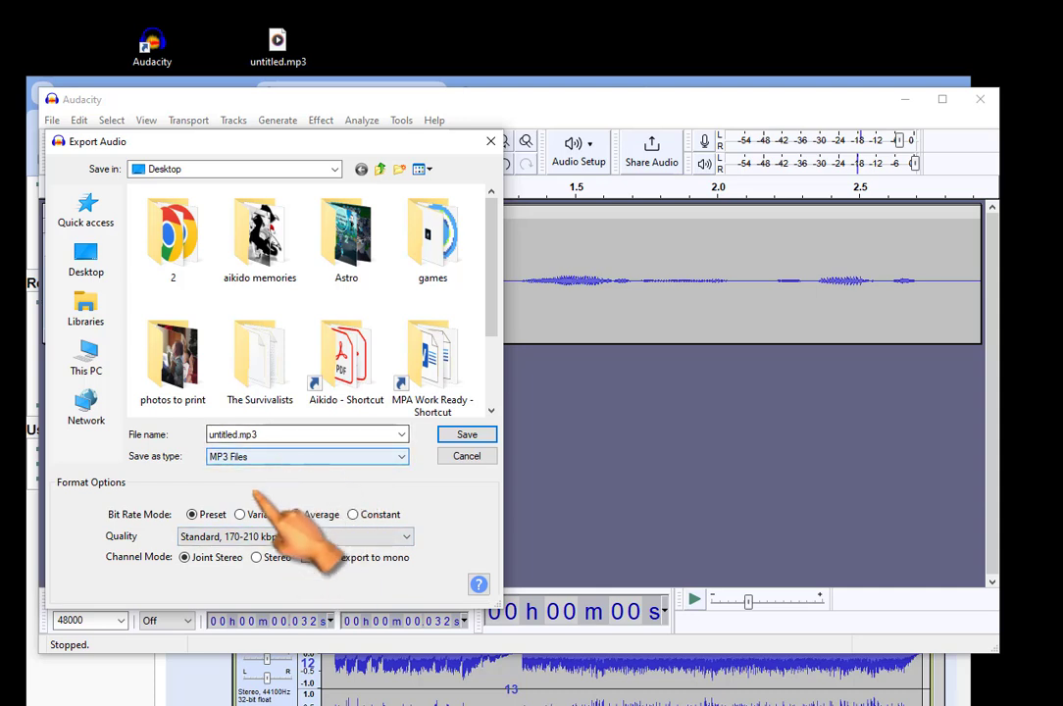
{"action": "left_click", "coordinate": [221, 536]}
{"action": "left_click", "coordinate": [211, 590]}
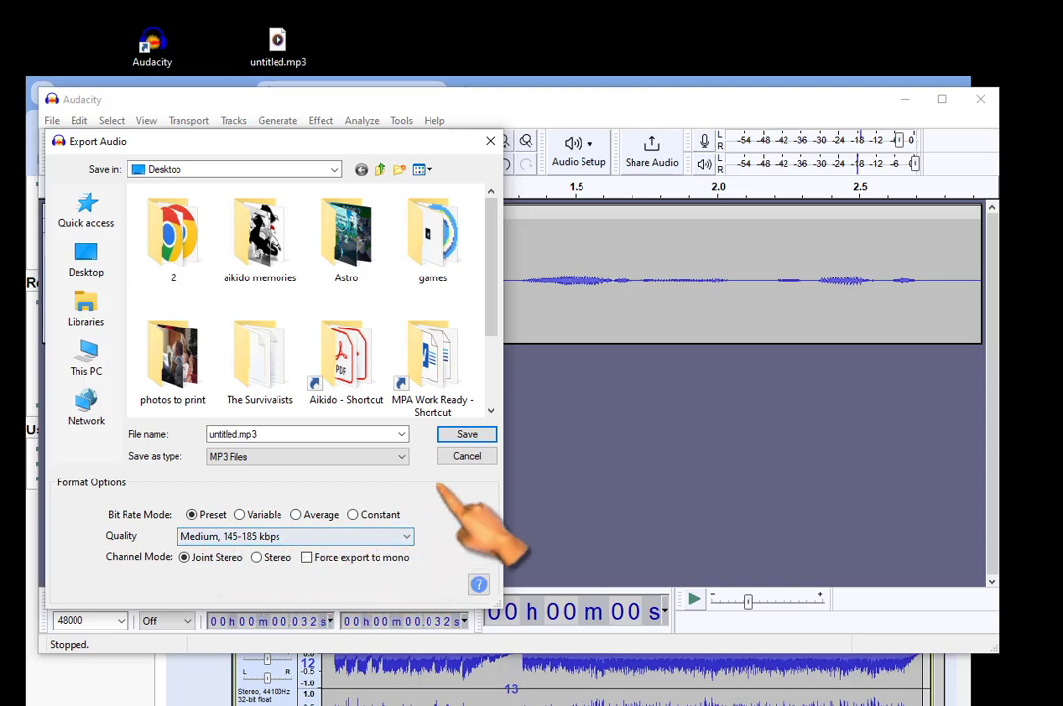
- Save the export as untitled.mp3 on the Desktop, replacing the existing file and leaving the metadata tags empty
{"action": "left_click", "coordinate": [469, 434]}
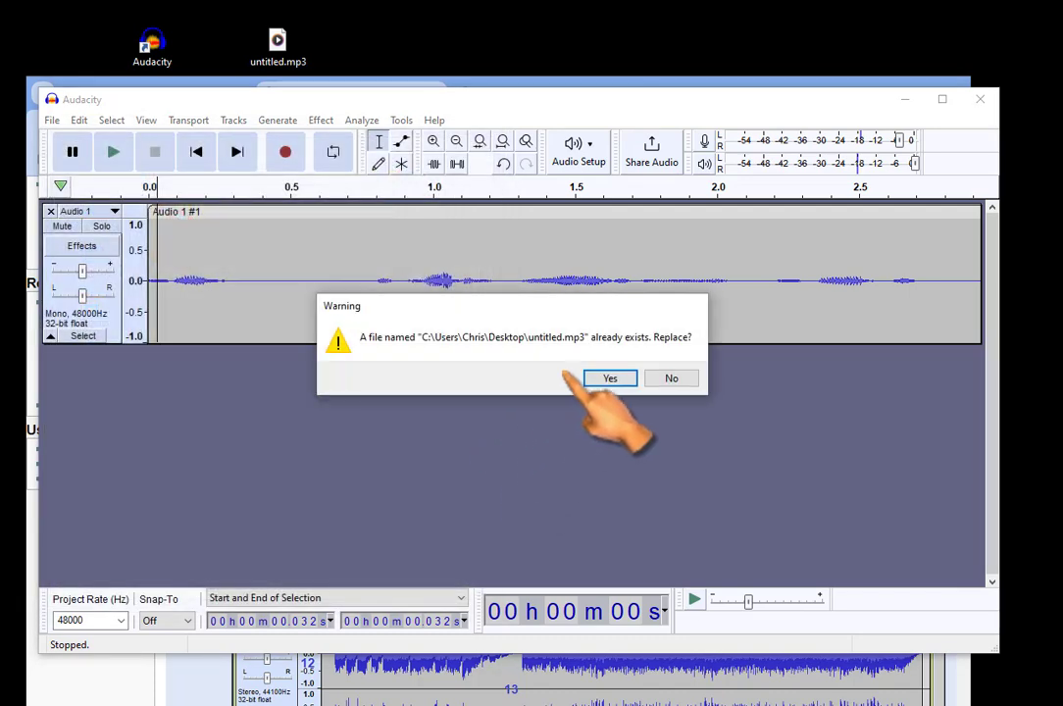
{"action": "left_click", "coordinate": [602, 379]}
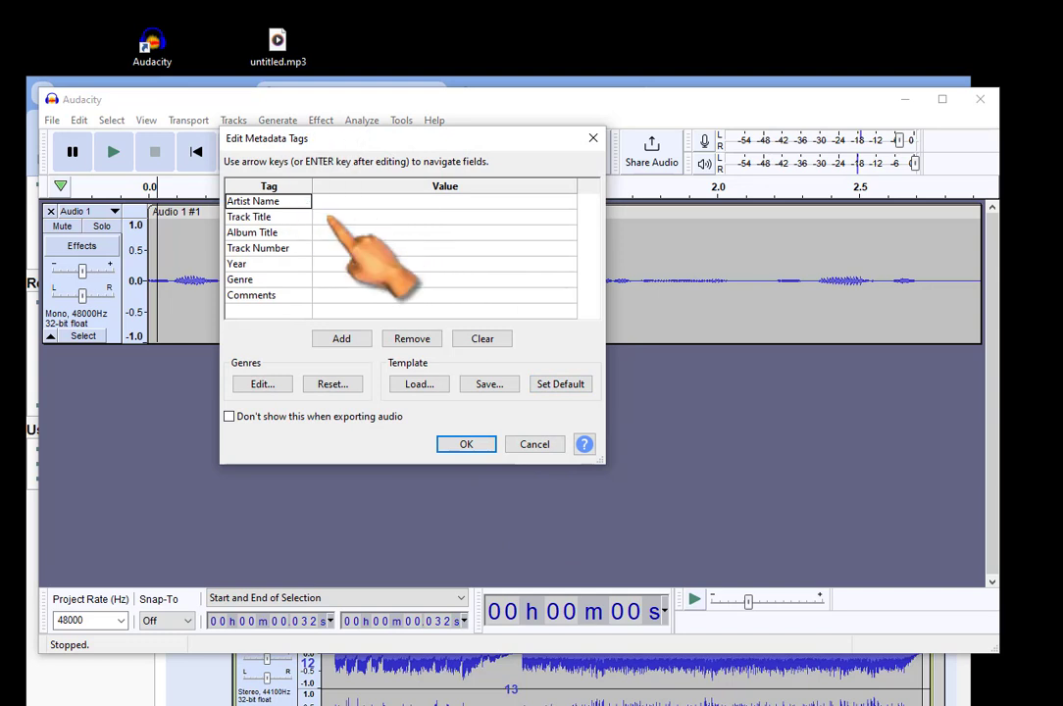
{"action": "left_click", "coordinate": [465, 444]}
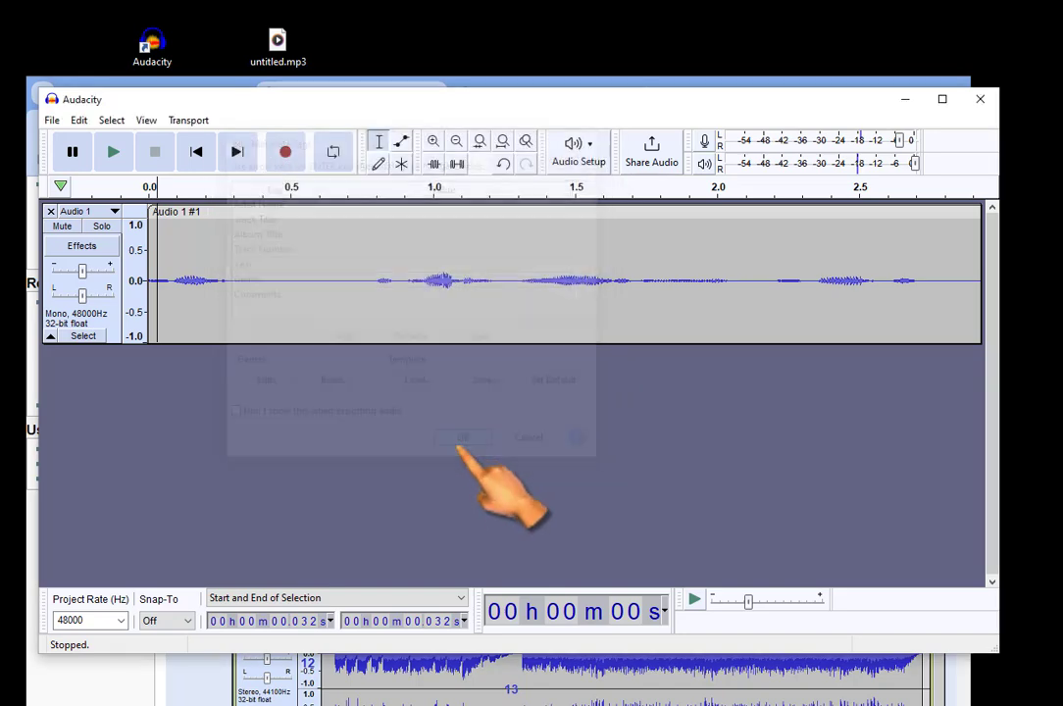
- Play the exported untitled.mp3 from the desktop in Media Player, pause it and close the player
{"action": "double_click", "coordinate": [279, 41]}
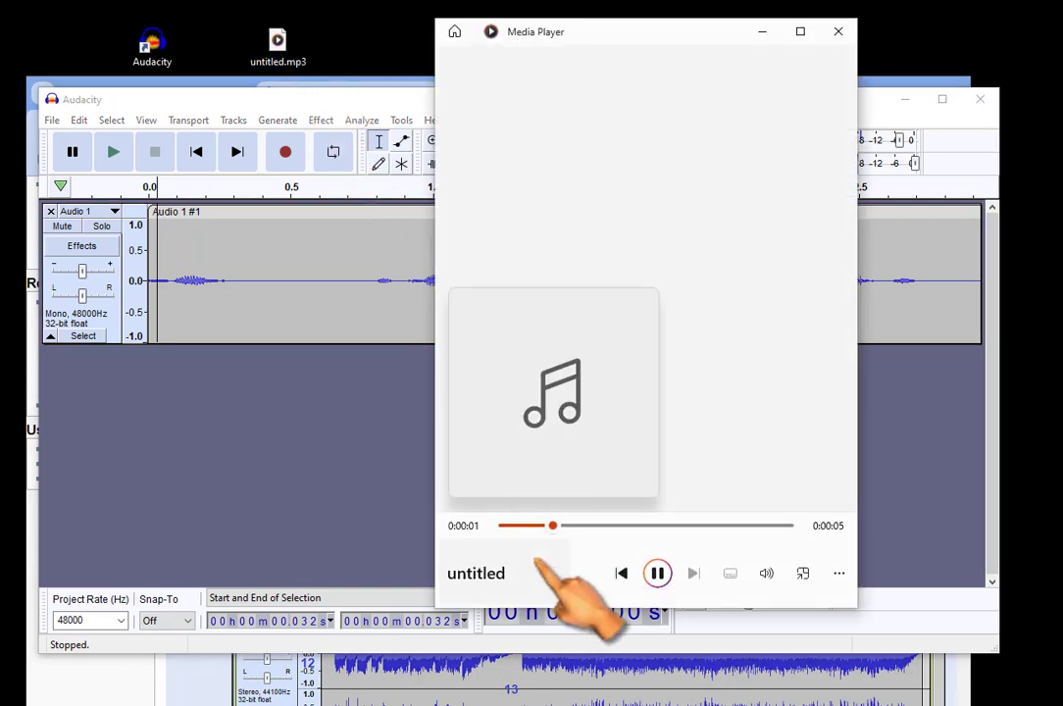
{"action": "left_click", "coordinate": [659, 575]}
{"action": "left_click", "coordinate": [840, 31]}
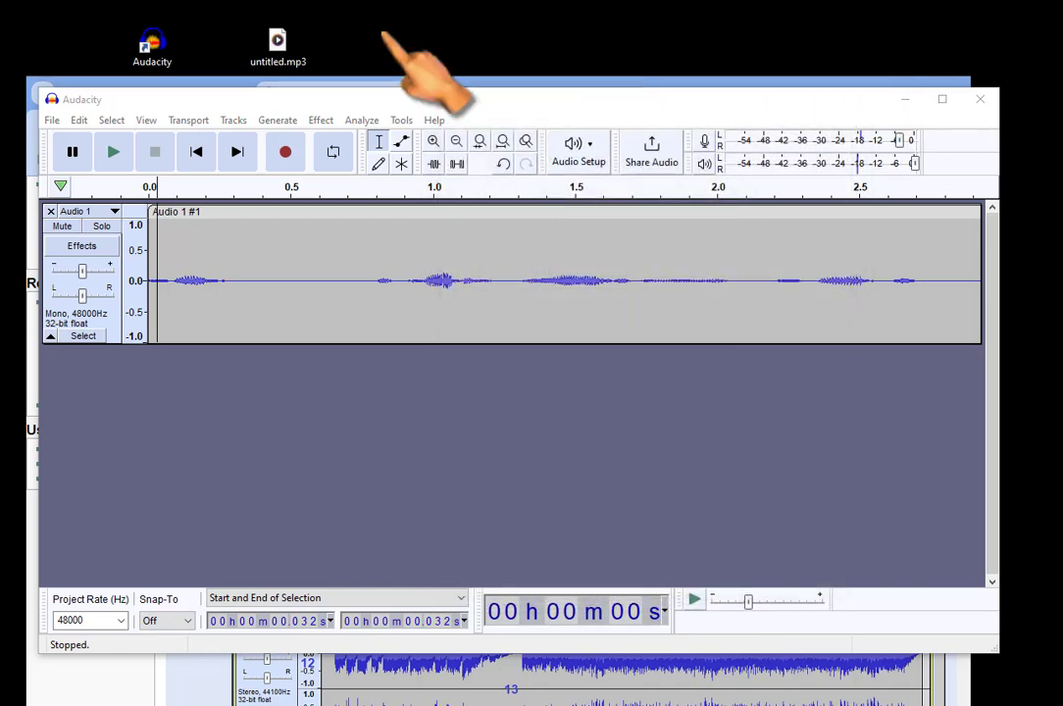
- Check the file size of untitled.mp3 in its properties and close them
{"action": "right_click", "coordinate": [273, 42]}
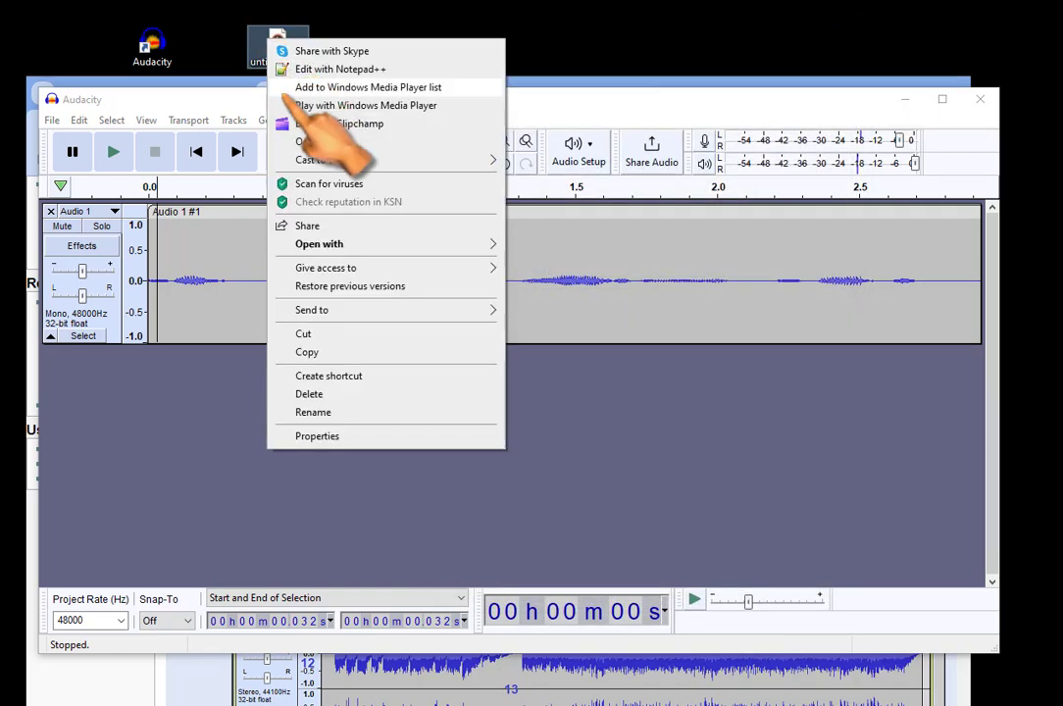
{"action": "left_click", "coordinate": [351, 435]}
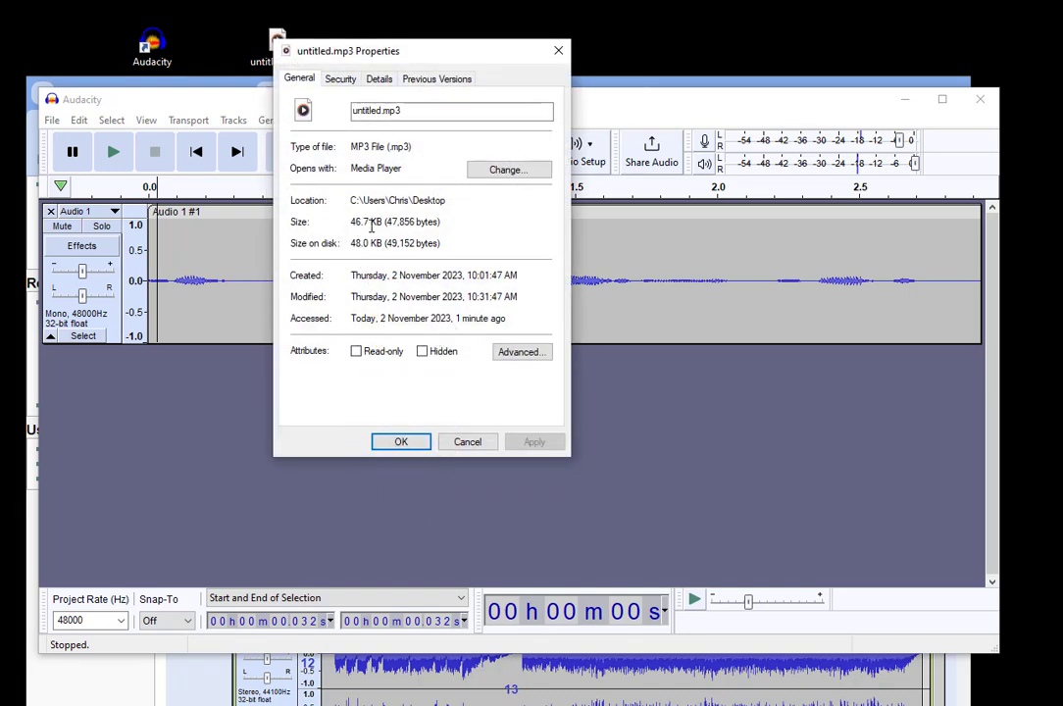
{"action": "left_click", "coordinate": [556, 48]}
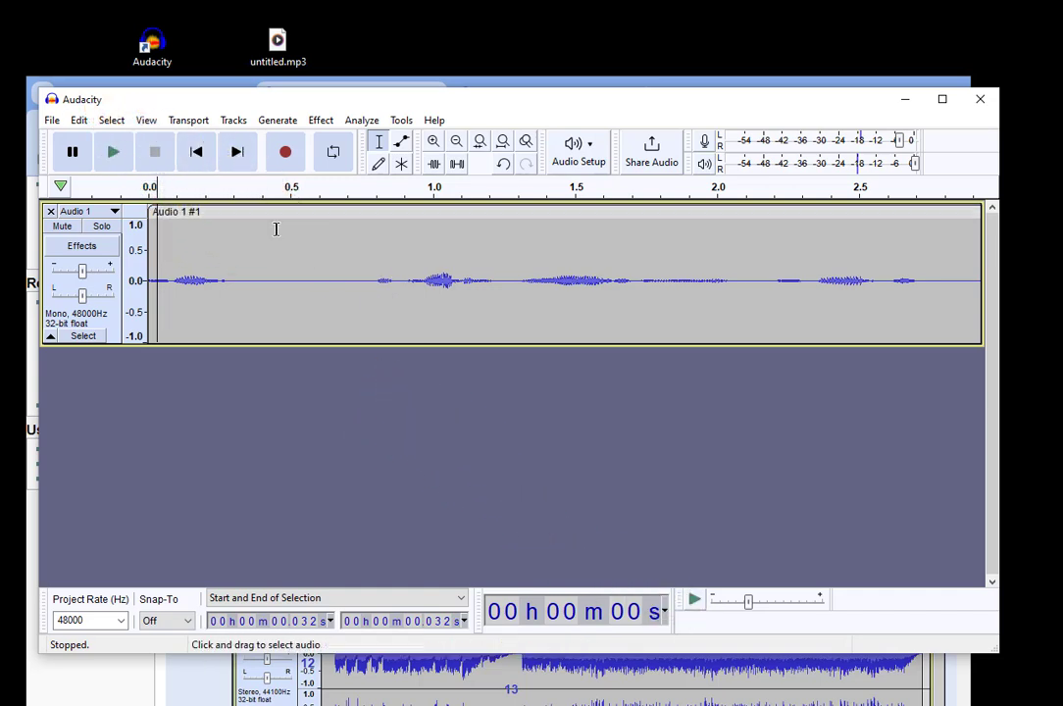
- Switch to the Audacity Manual in the browser to view its project window guide, and minimise the browser
{"action": "left_click", "coordinate": [121, 81]}
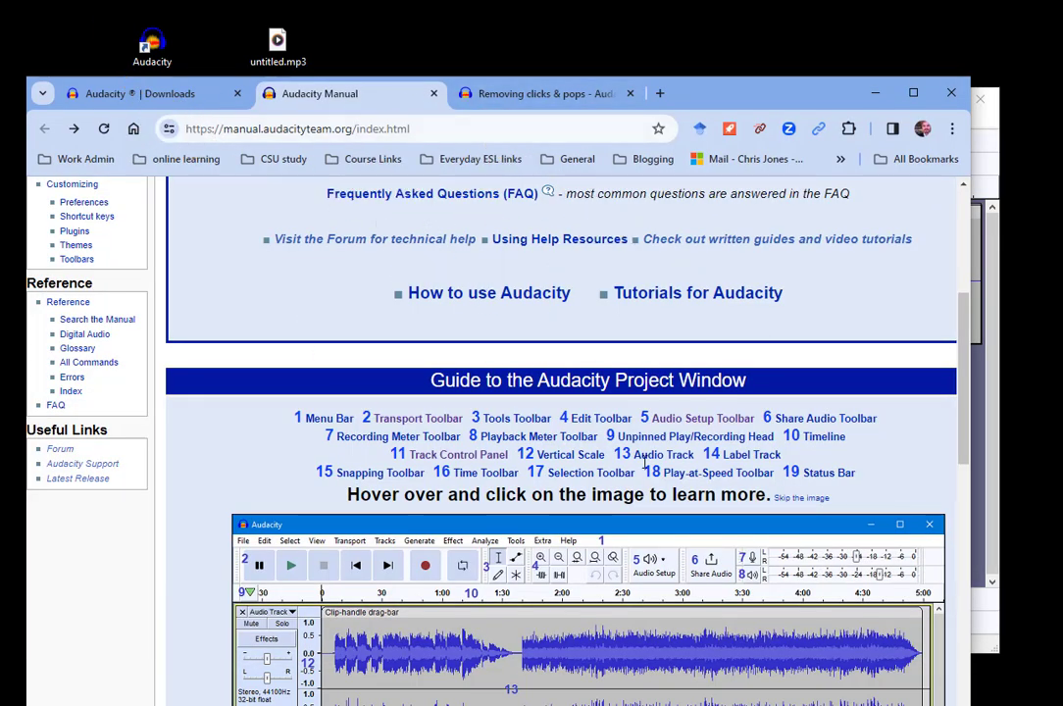
{"action": "left_click", "coordinate": [874, 92]}
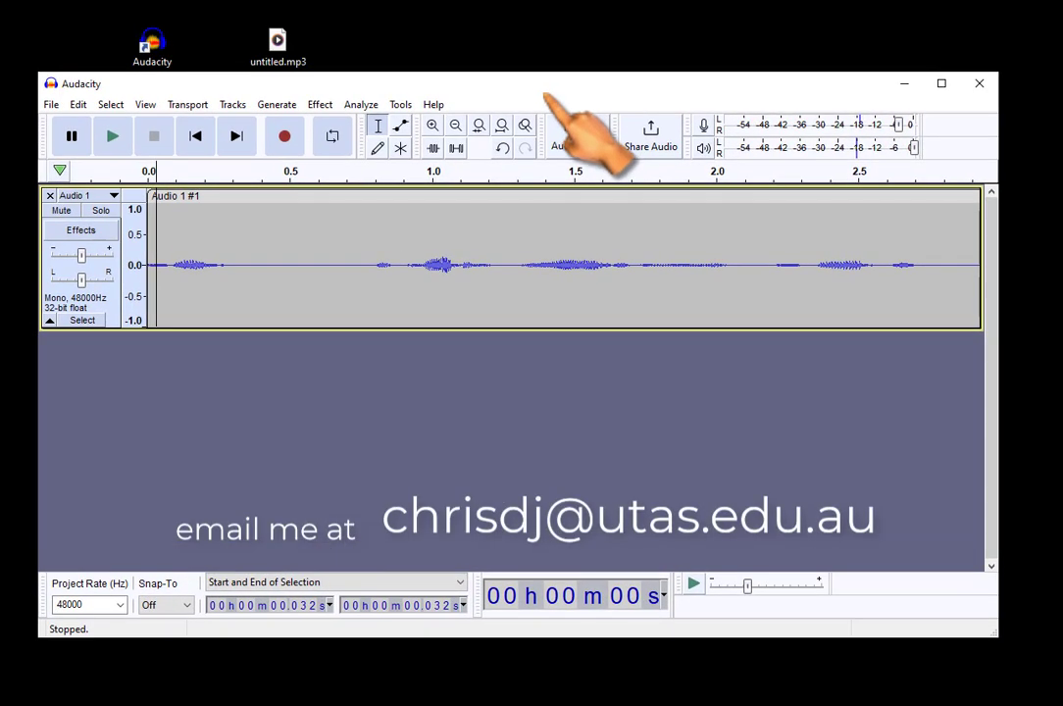